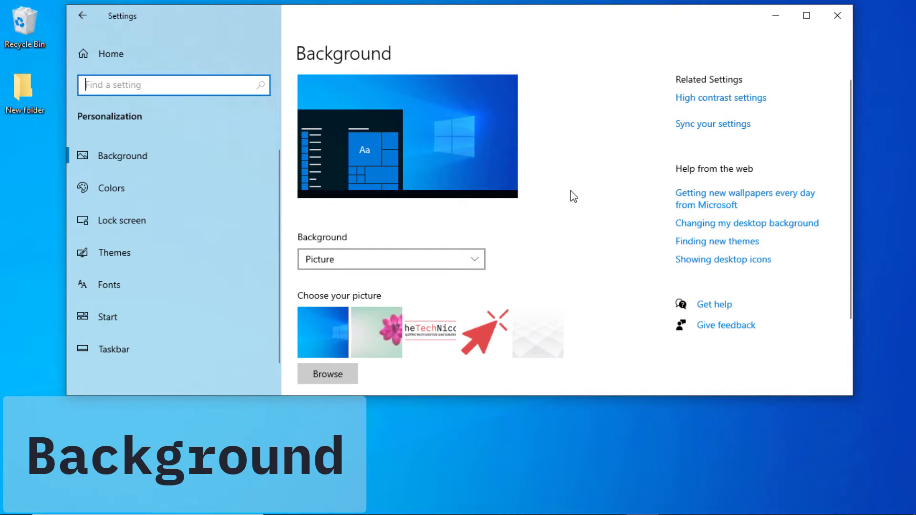
Step: View the desktop background types, keep Picture, and look into the picture file browser without choosing a file
click(476, 262)
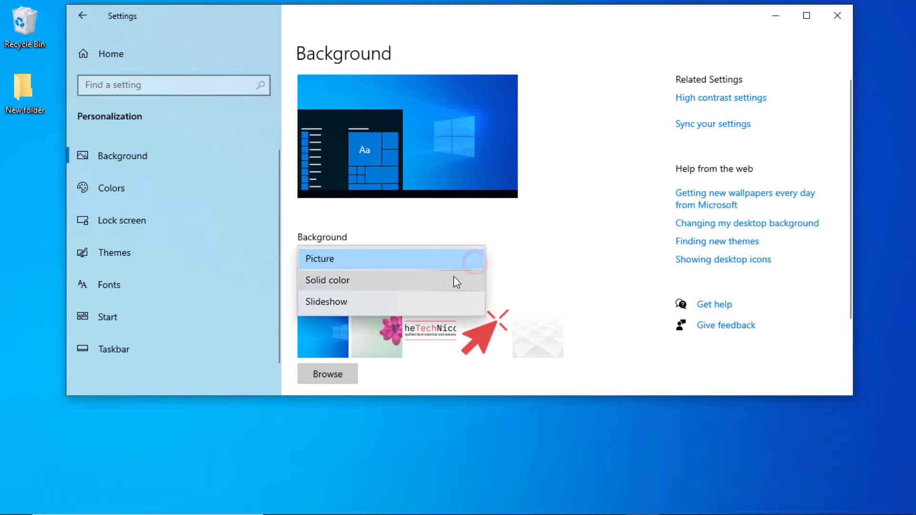
click(586, 236)
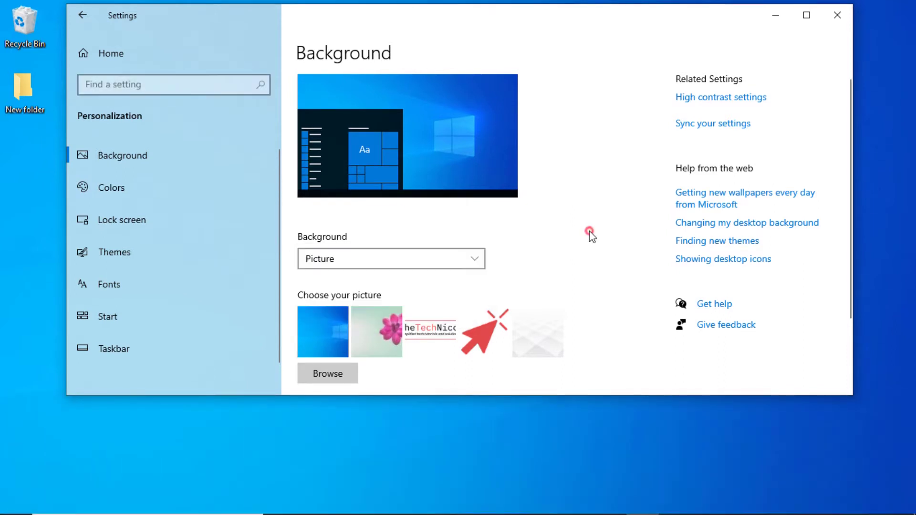
scroll(589, 236, down, 3)
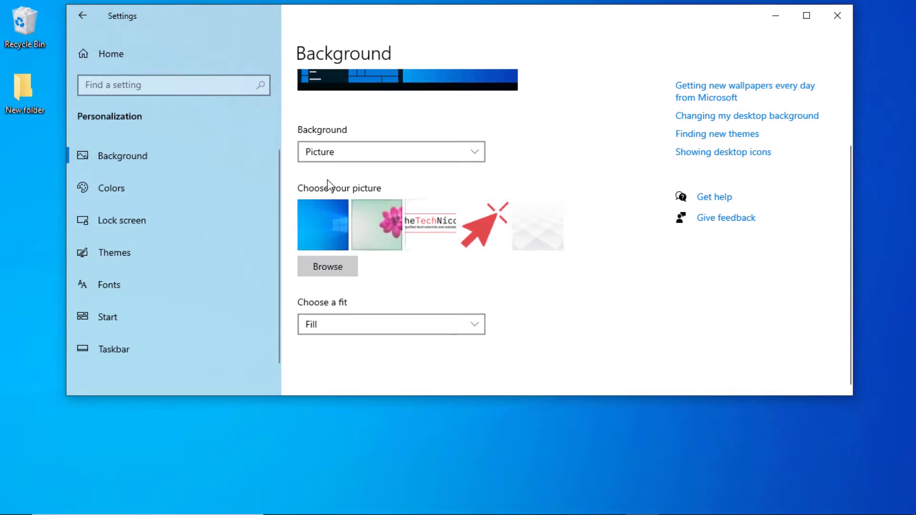
click(327, 271)
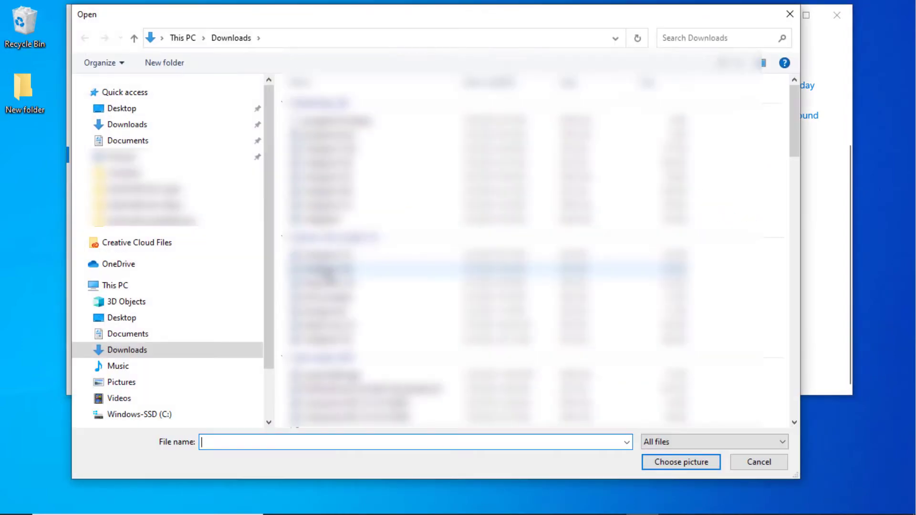
click(790, 14)
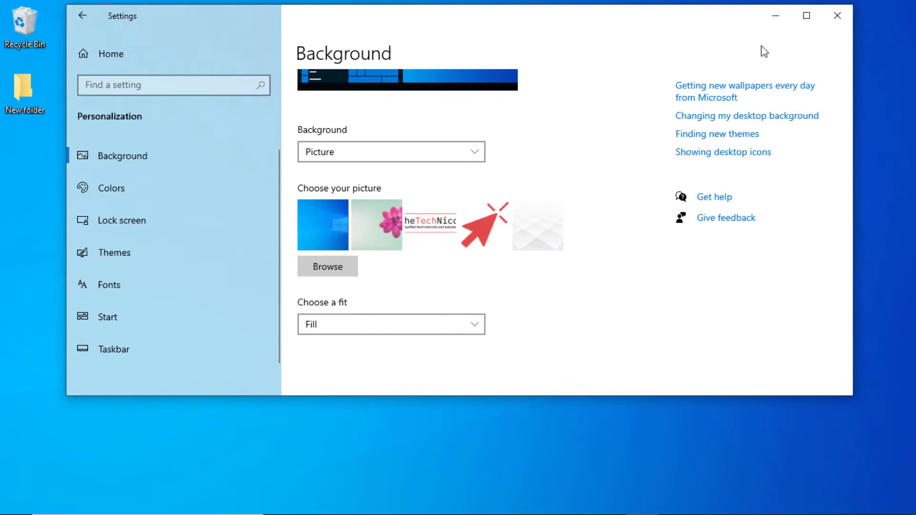
Step: Review the fit options for the desktop background picture and keep Fill
click(443, 328)
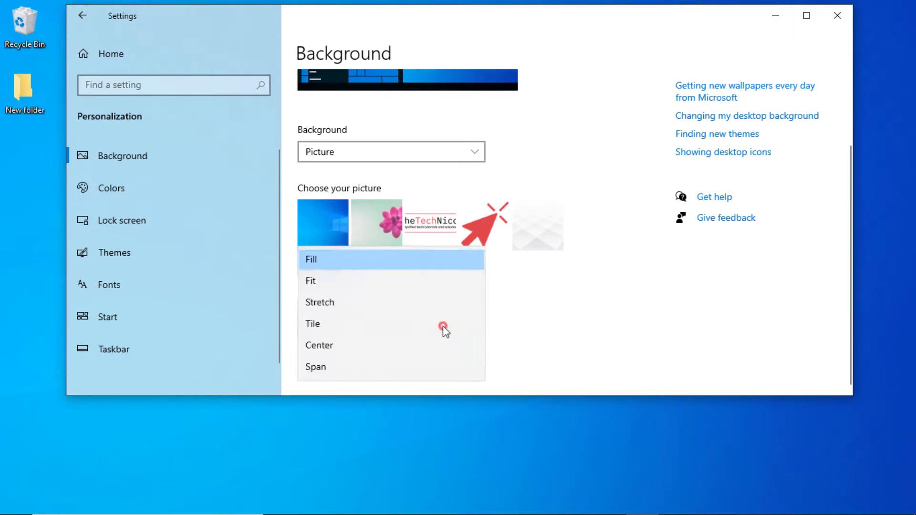
click(420, 262)
scroll(571, 323, up, 3)
Step: Switch the desktop background to Solid color and open the custom color picker
click(420, 261)
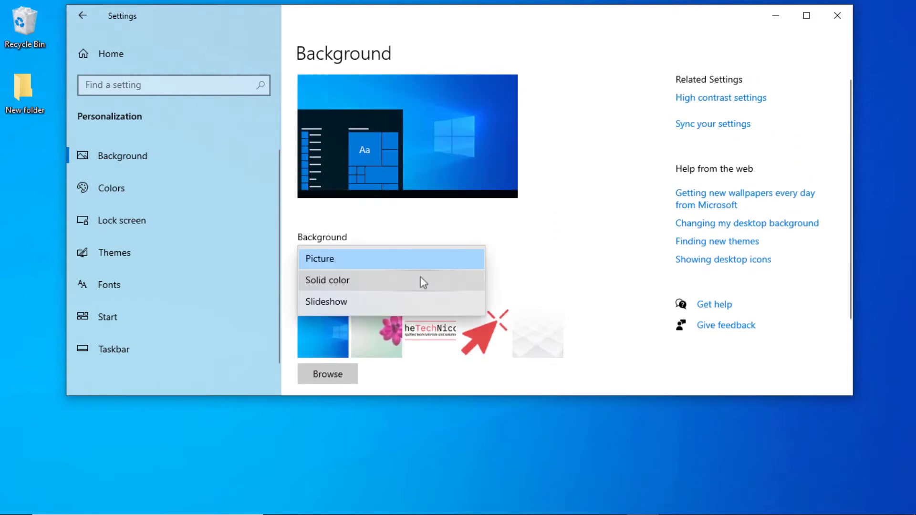
click(420, 277)
scroll(605, 209, down, 3)
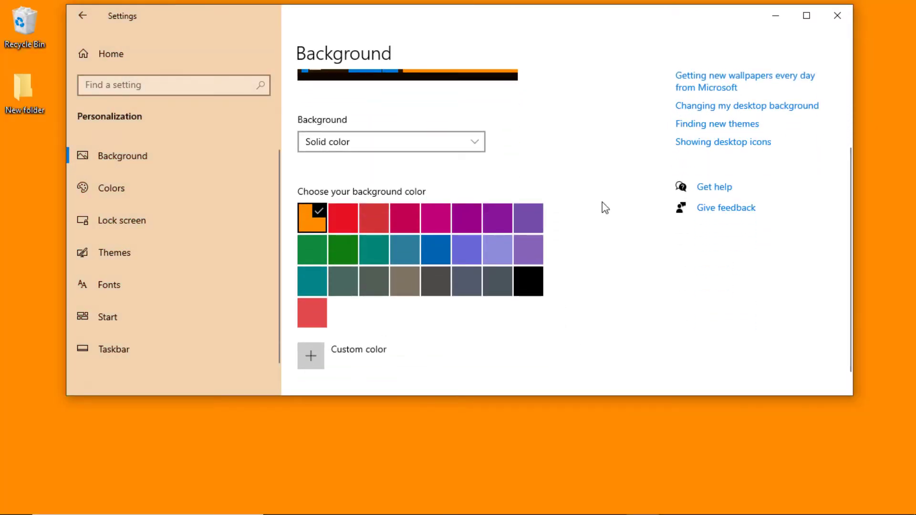
scroll(605, 208, down, 1)
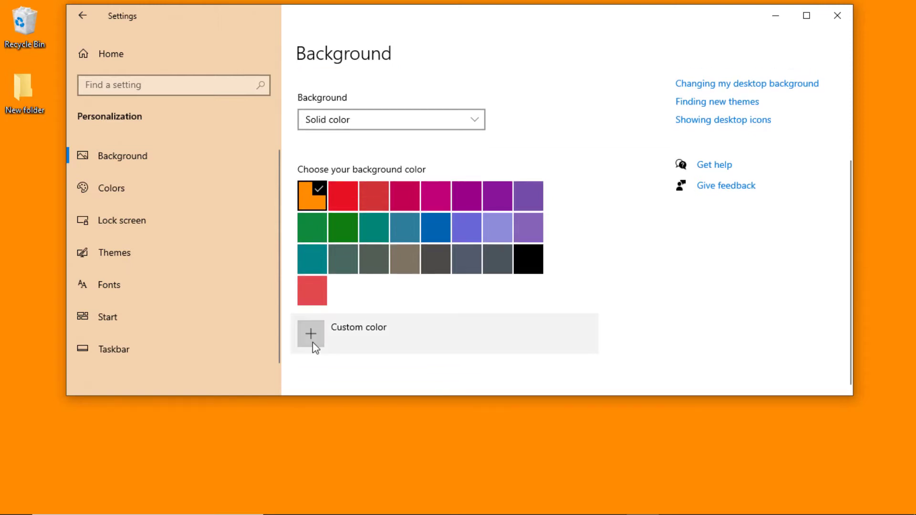
click(336, 341)
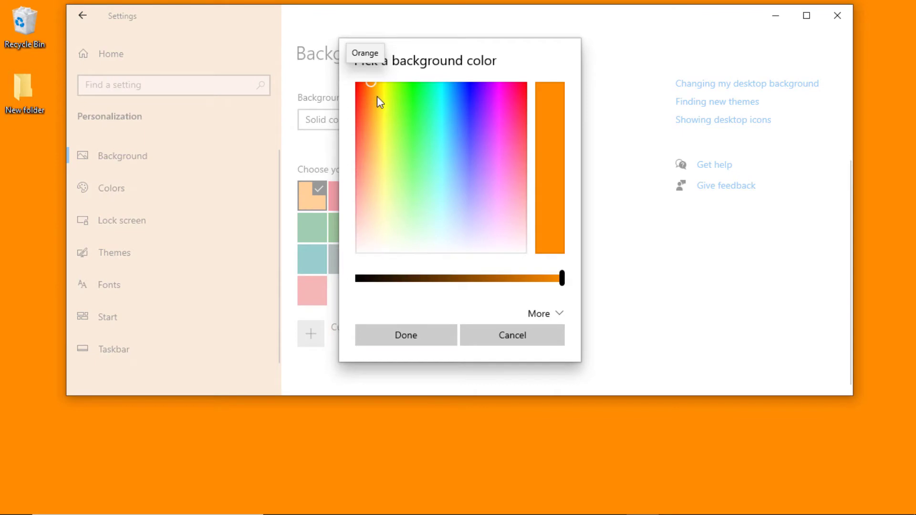
Step: Try a bright teal shade at full brightness as the custom background color
click(490, 137)
drag(490, 136, 440, 95)
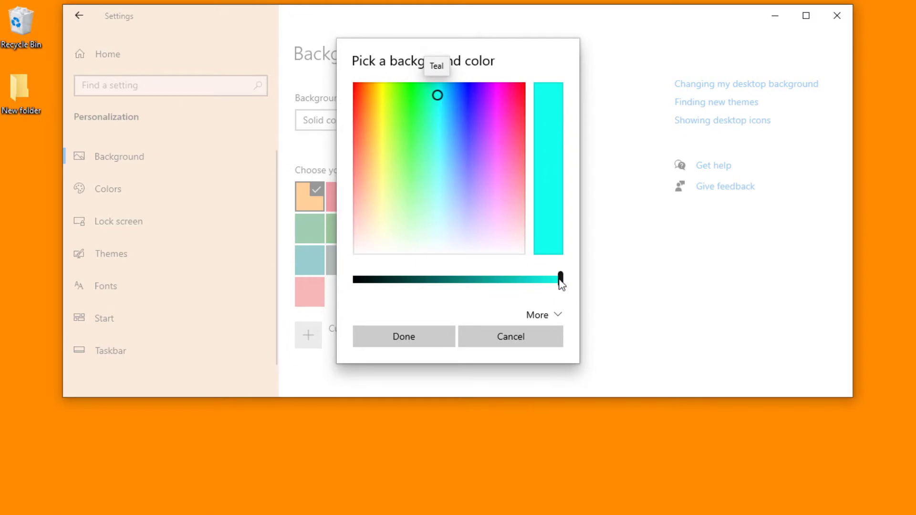
mouse_move(560, 280)
mouse_down()
mouse_move(356, 285)
mouse_move(567, 285)
mouse_up()
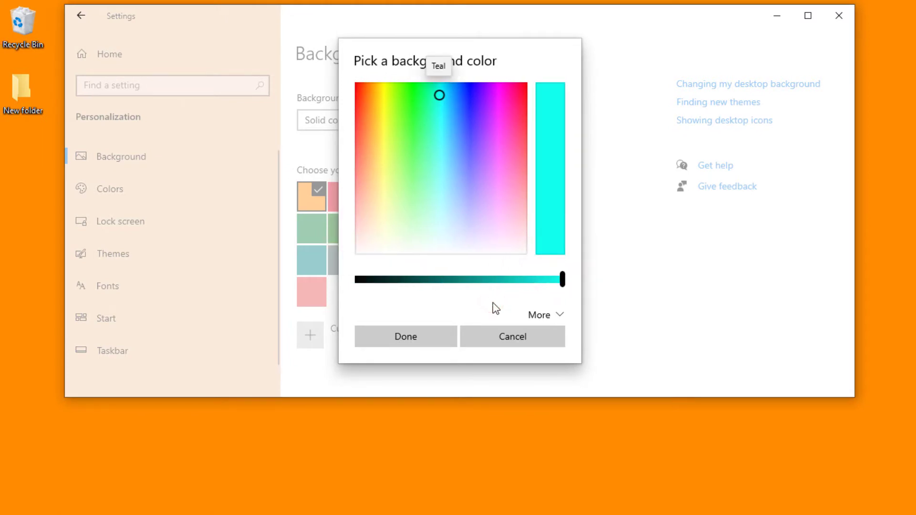
Step: Expand the custom color's numeric options, set its hex code to #e34a4d and apply it to the desktop background
click(535, 316)
click(420, 324)
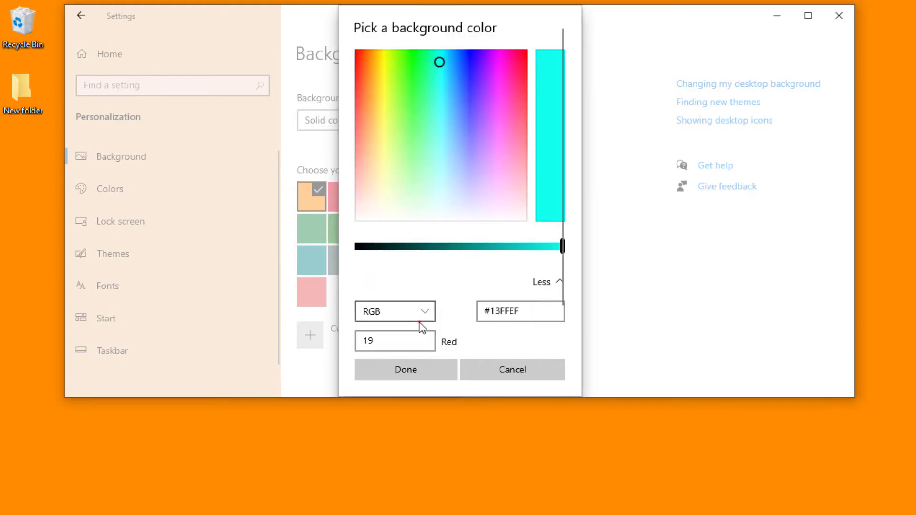
click(413, 334)
click(414, 314)
click(397, 288)
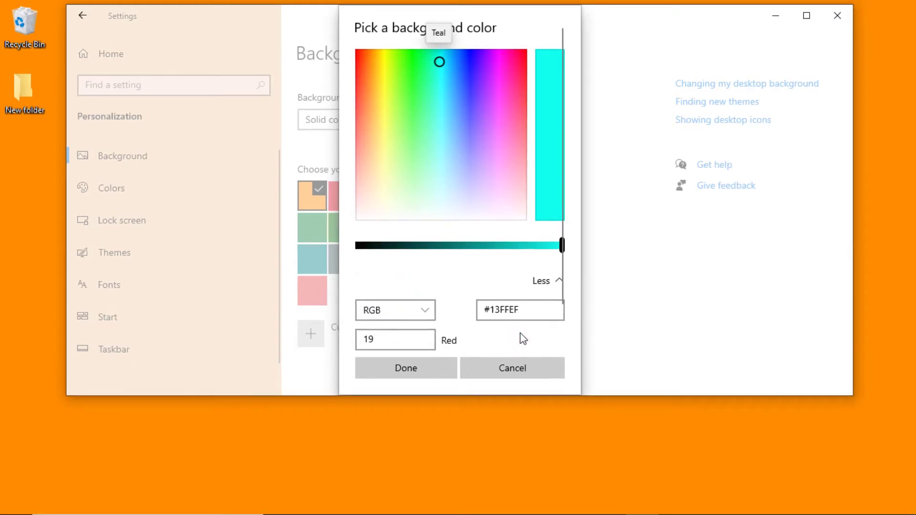
click(510, 311)
key(ctrl+a)
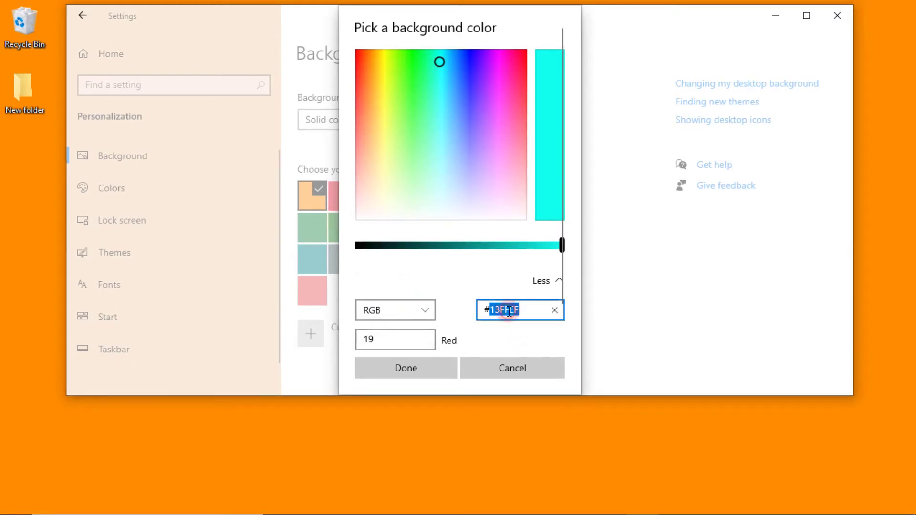
text(#e34a4d)
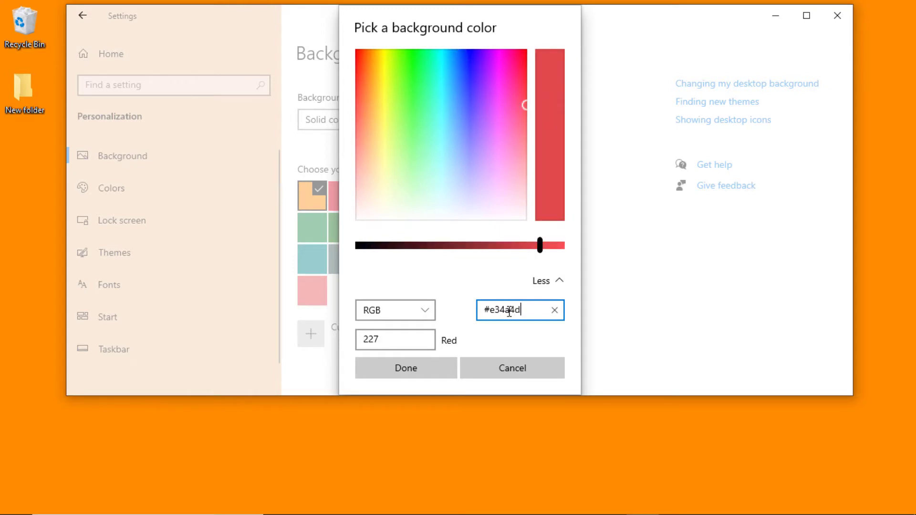
click(401, 374)
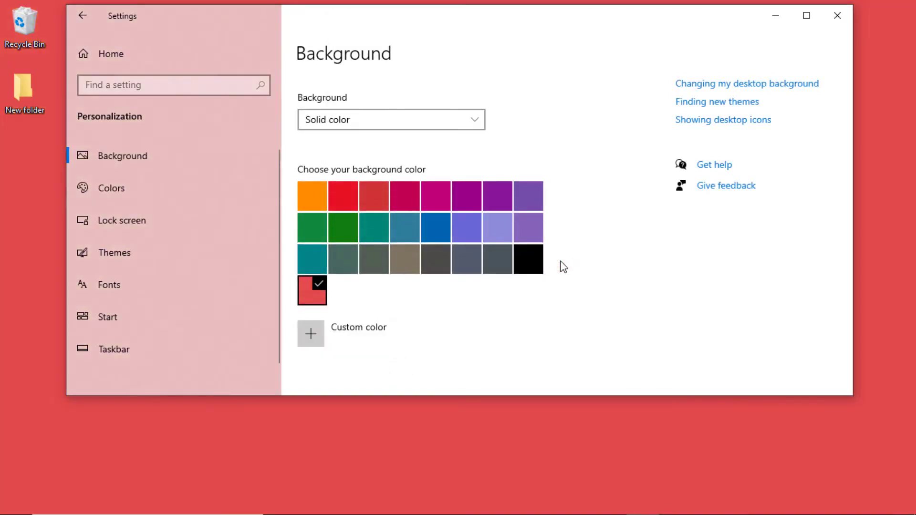
Step: Change the desktop background type to Slideshow
scroll(564, 267, up, 3)
drag(517, 23, 531, 38)
click(482, 282)
click(407, 303)
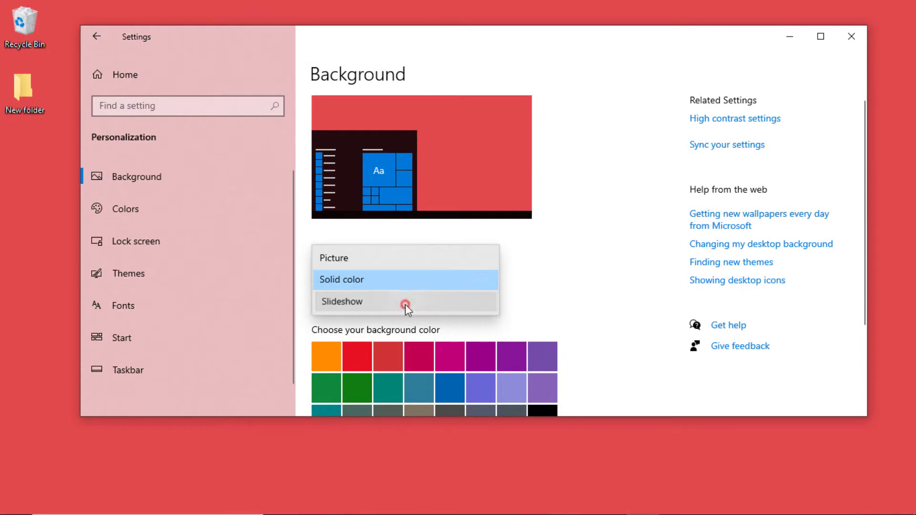
scroll(568, 237, down, 3)
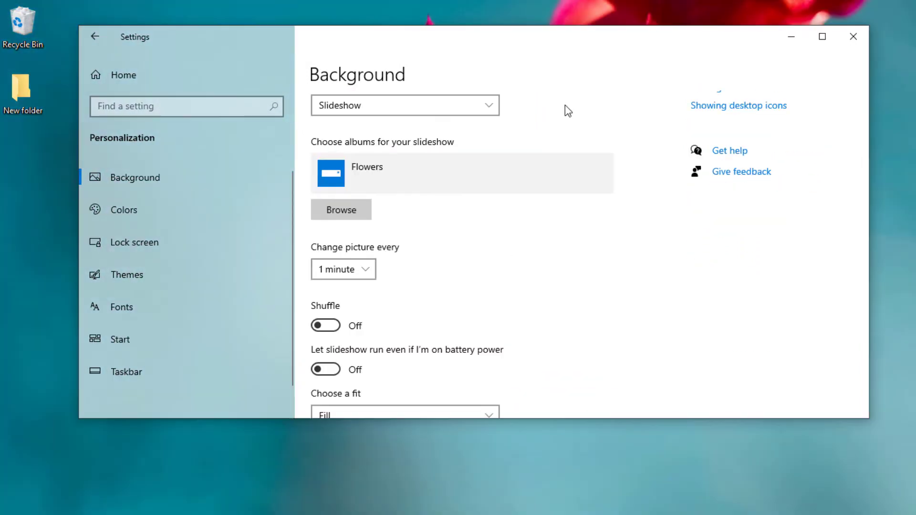
Step: Examine the slideshow's album folder picker and its picture interval, shuffle, battery power and fit settings
click(341, 208)
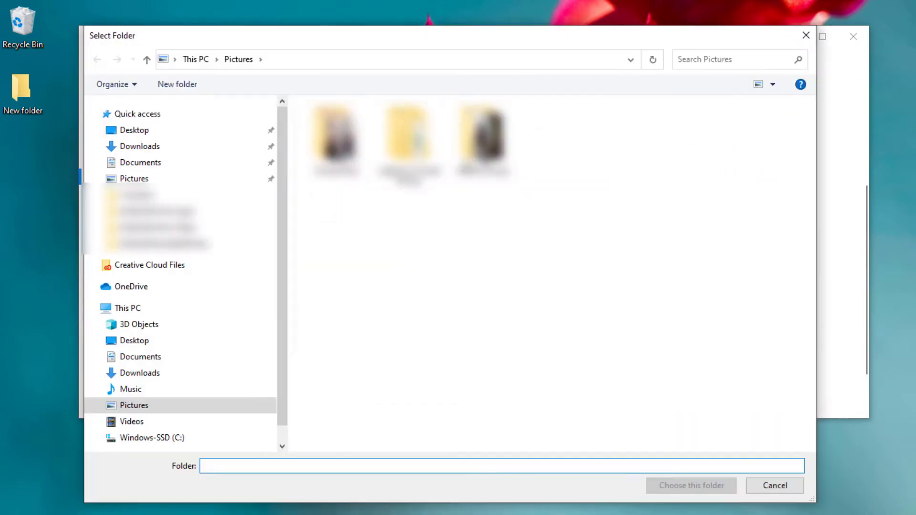
click(807, 39)
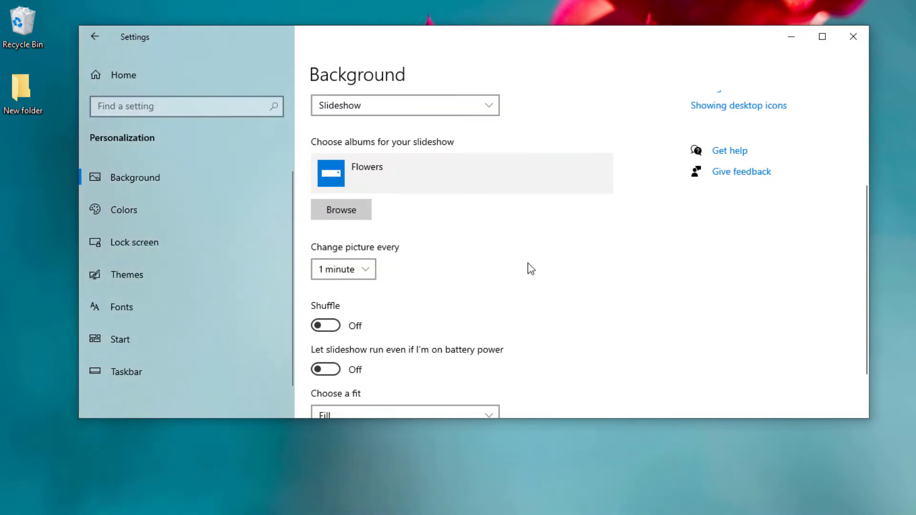
scroll(515, 253, down, 2)
click(366, 212)
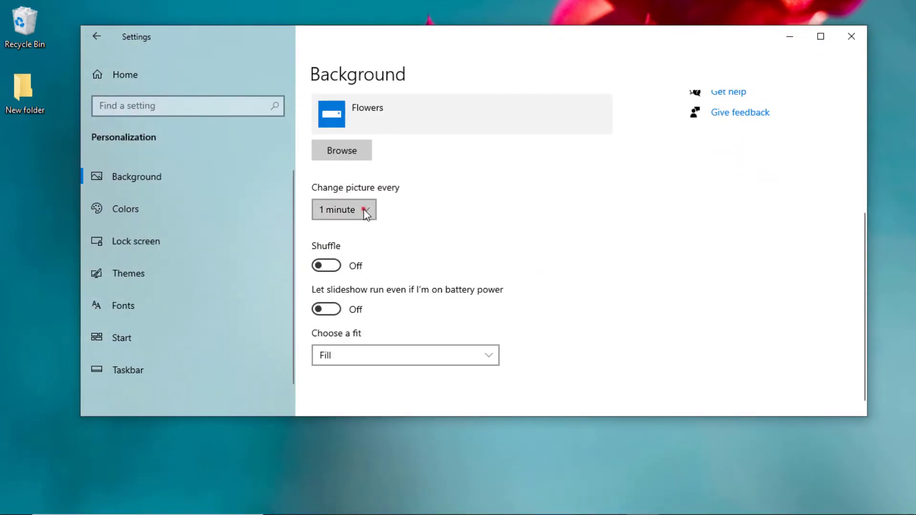
click(422, 219)
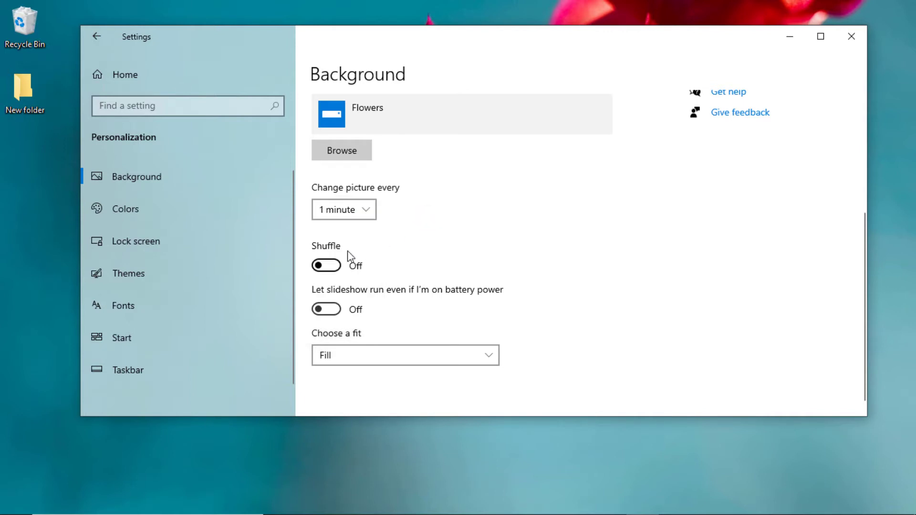
scroll(348, 252, down, 1)
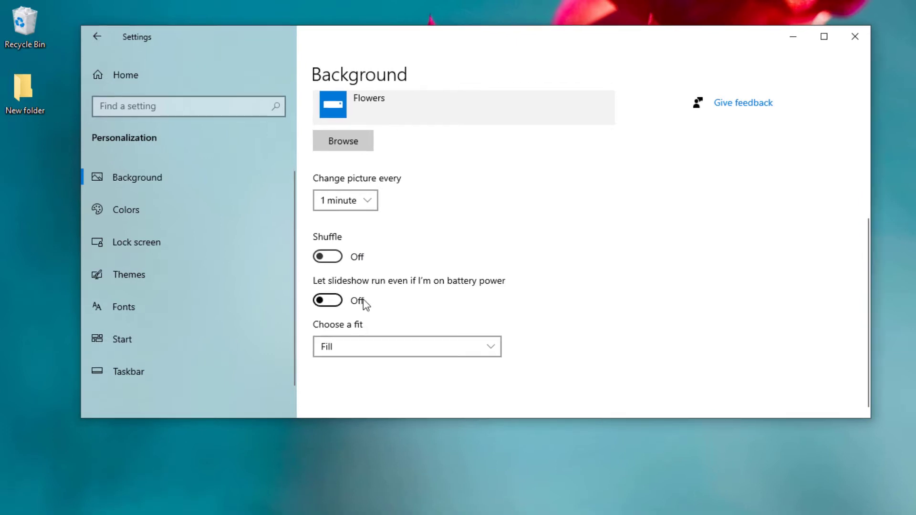
click(393, 342)
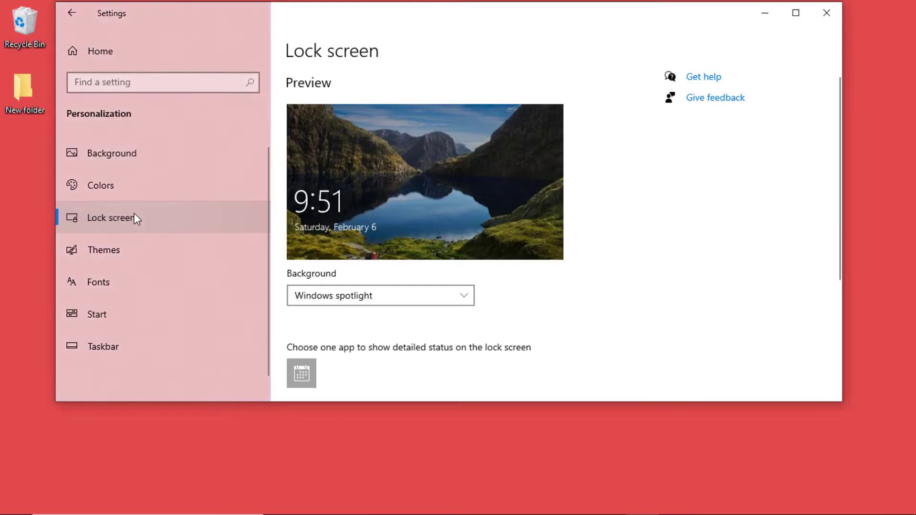
Step: Review the lock screen background types and the apps offered for an empty quick status slot
click(417, 300)
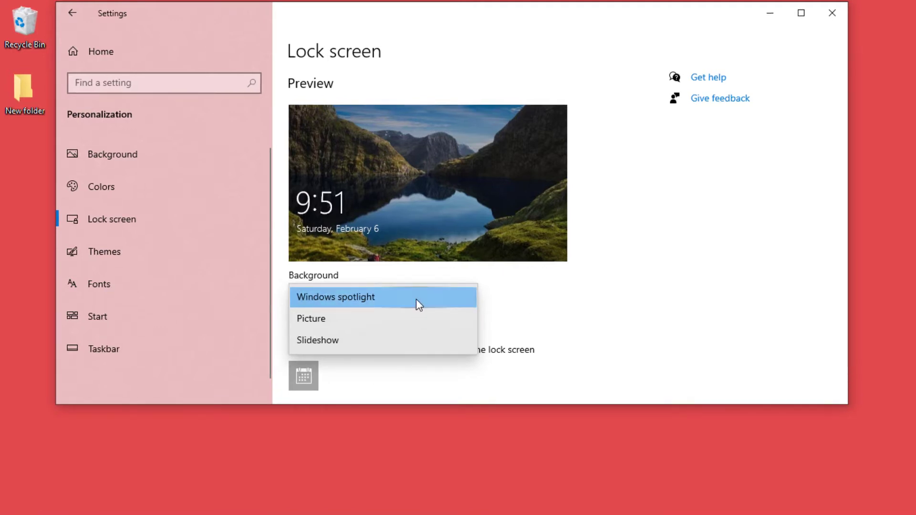
click(418, 304)
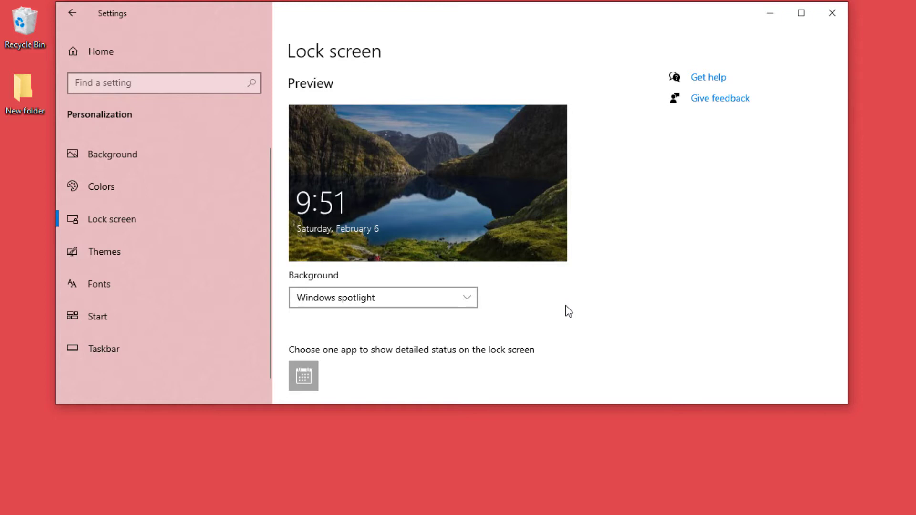
scroll(569, 312, down, 3)
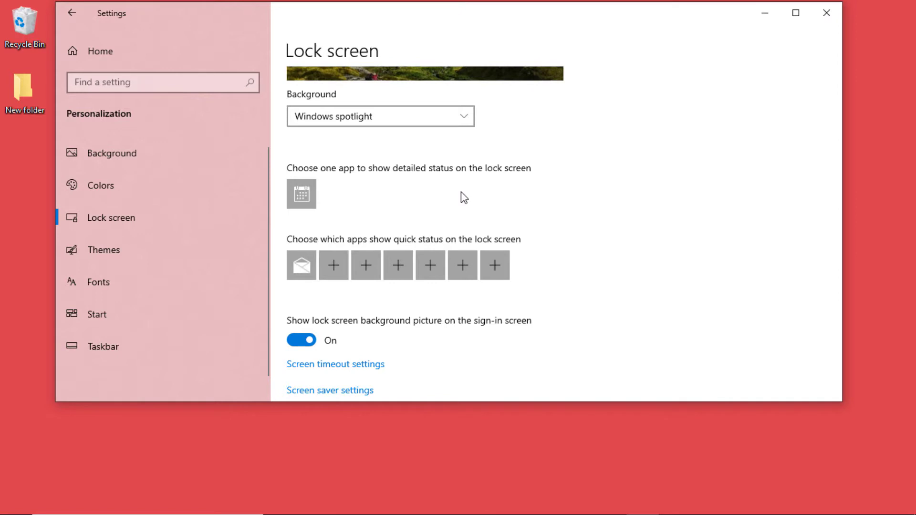
click(334, 272)
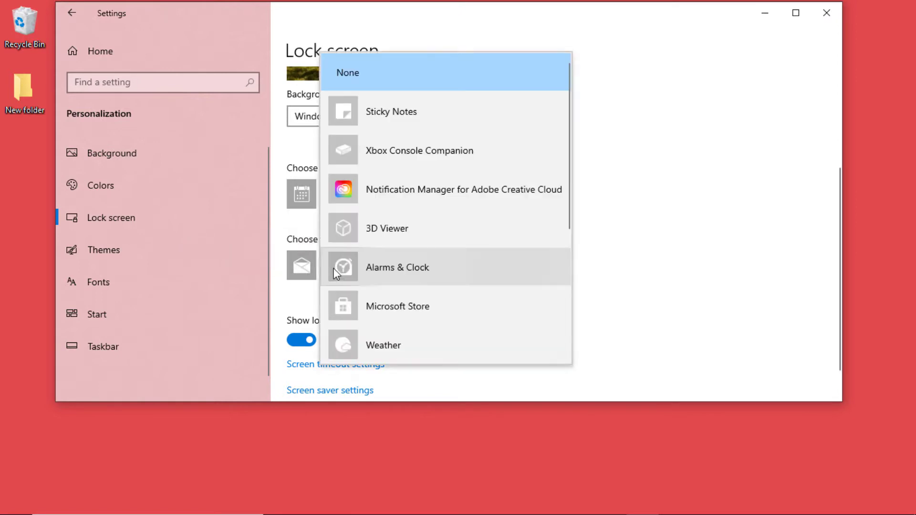
scroll(420, 143, down, 6)
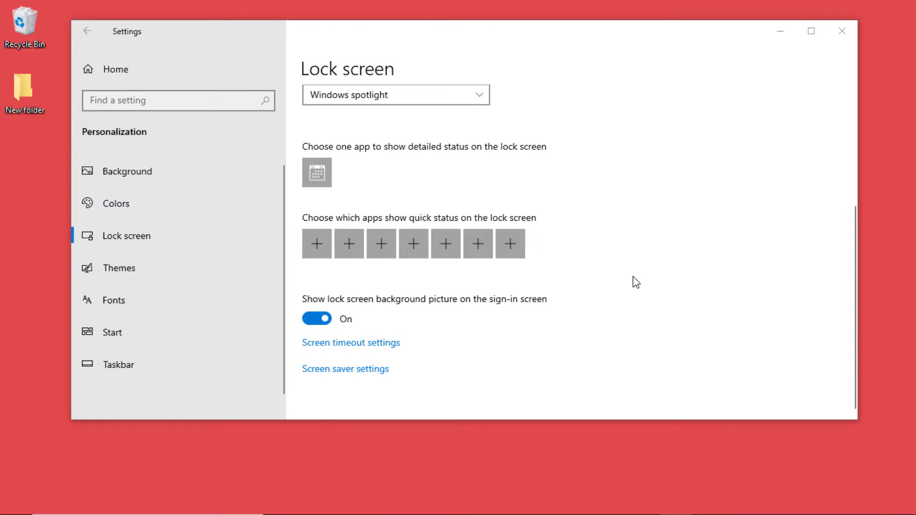
Step: Change the lock screen background from Windows spotlight to Picture
scroll(636, 283, up, 5)
click(370, 319)
click(352, 334)
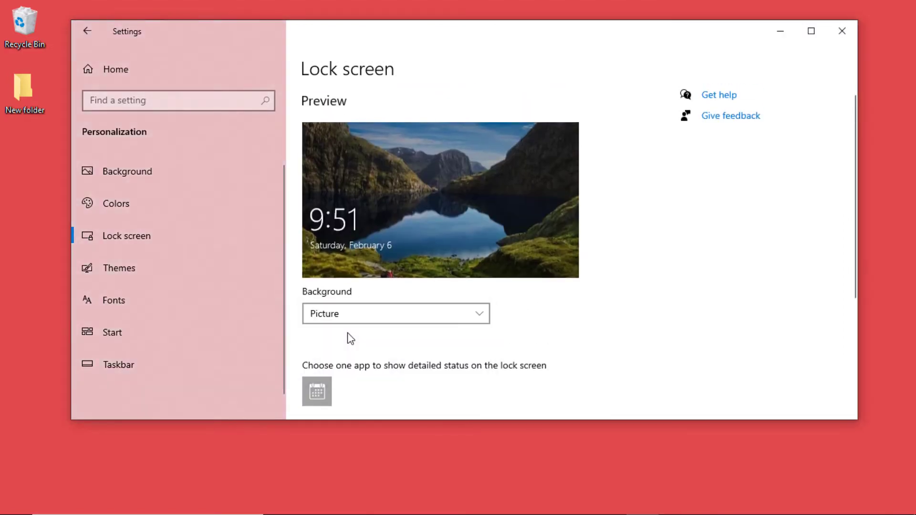
scroll(641, 301, down, 4)
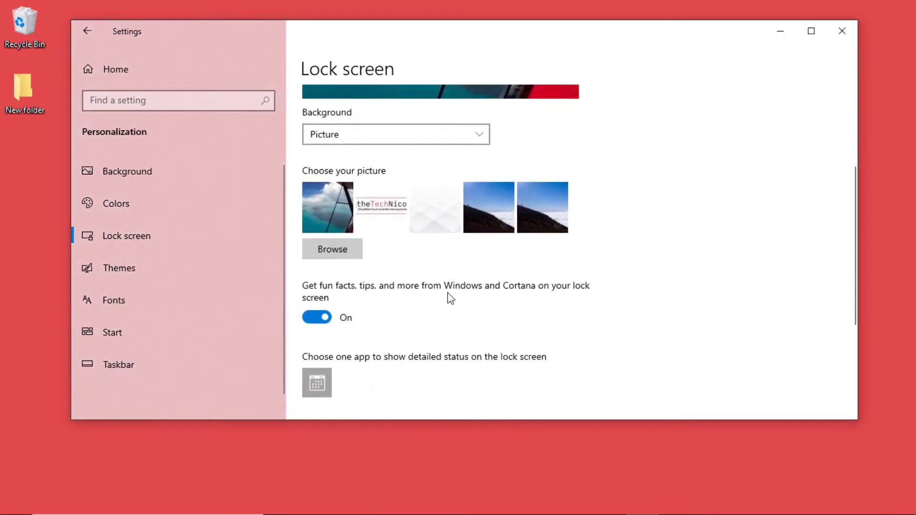
Step: Look into the lock screen picture browser without choosing a file, and view the status app options
click(333, 252)
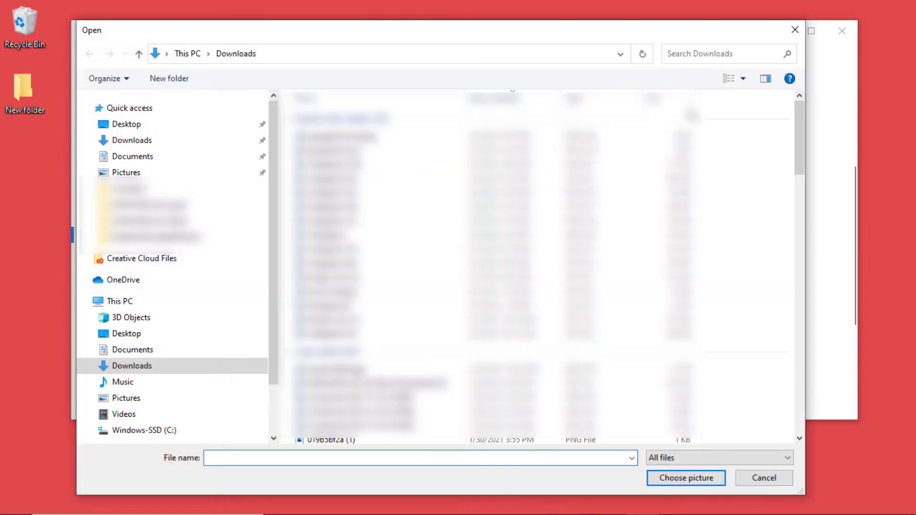
click(796, 30)
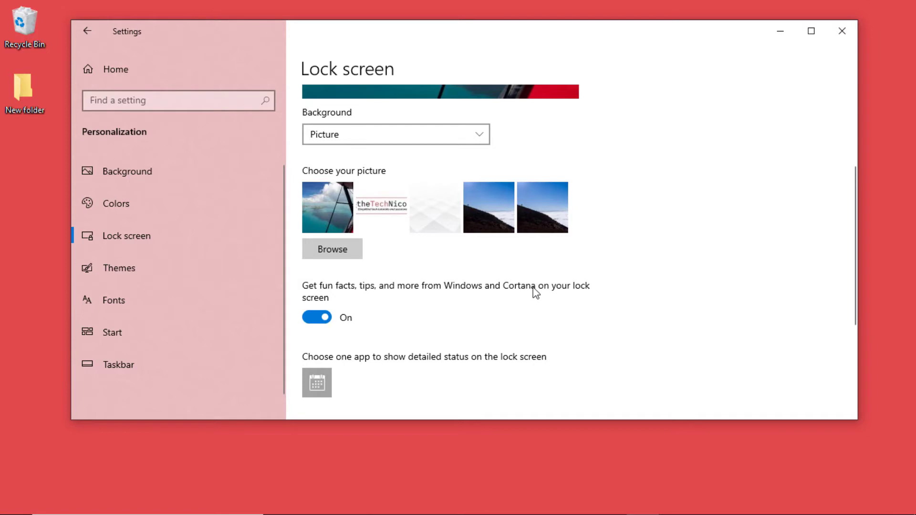
scroll(368, 308, down, 3)
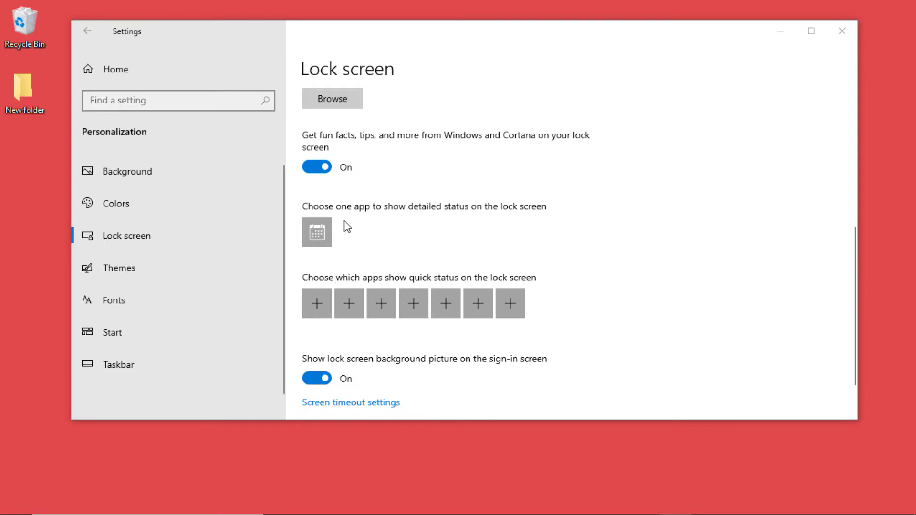
Step: Change the lock screen background from Picture to Slideshow
scroll(418, 210, down, 1)
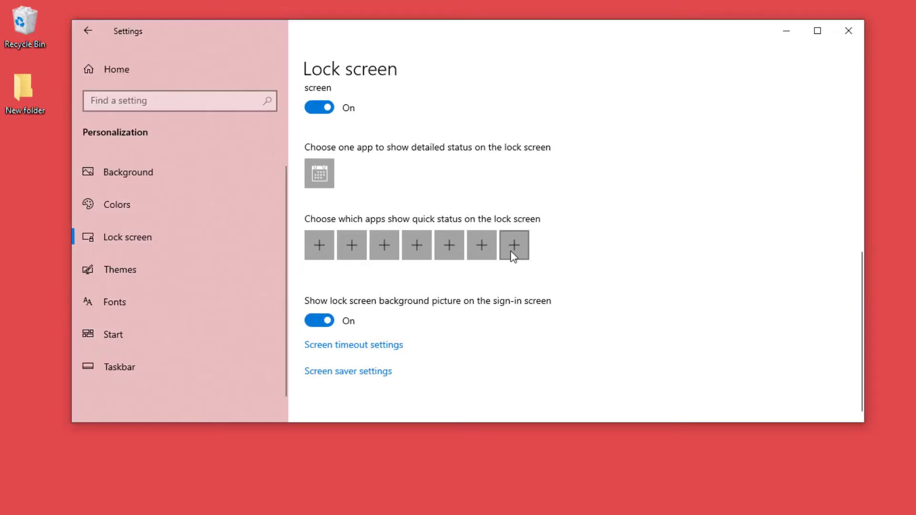
scroll(514, 253, up, 10)
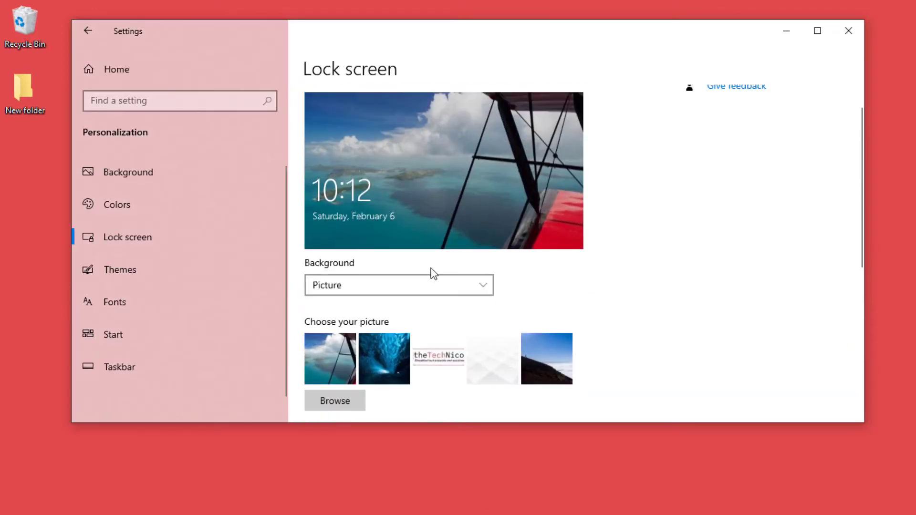
click(401, 285)
click(383, 299)
Step: Examine the lock screen slideshow's album choices, advanced slideshow settings and the remaining status options
scroll(526, 253, down, 1)
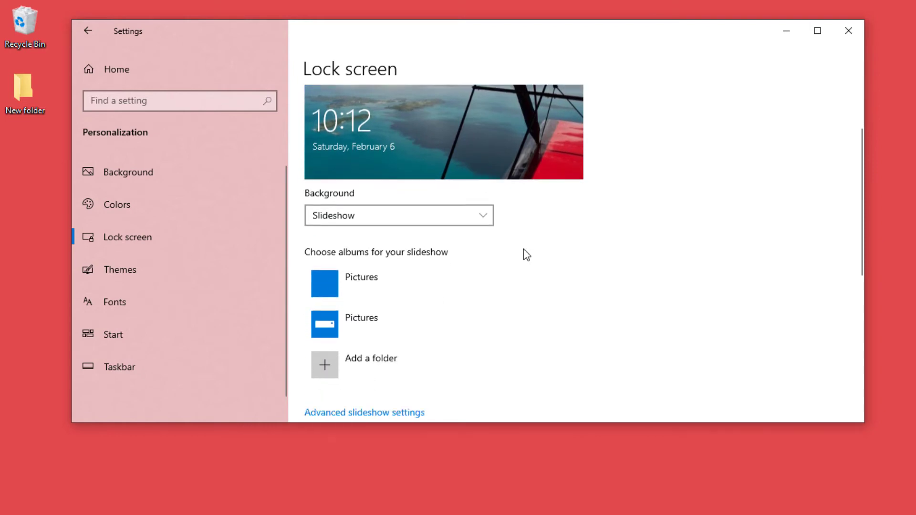
scroll(524, 249, down, 2)
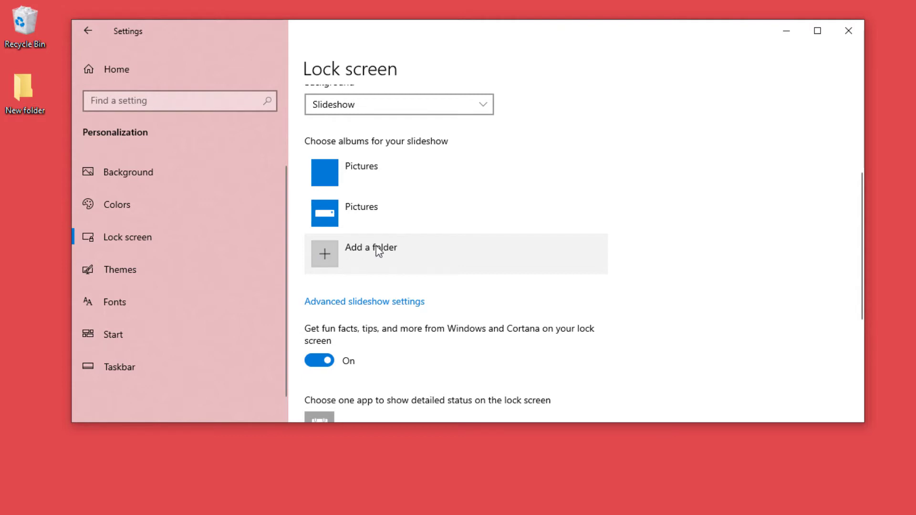
scroll(376, 246, down, 1)
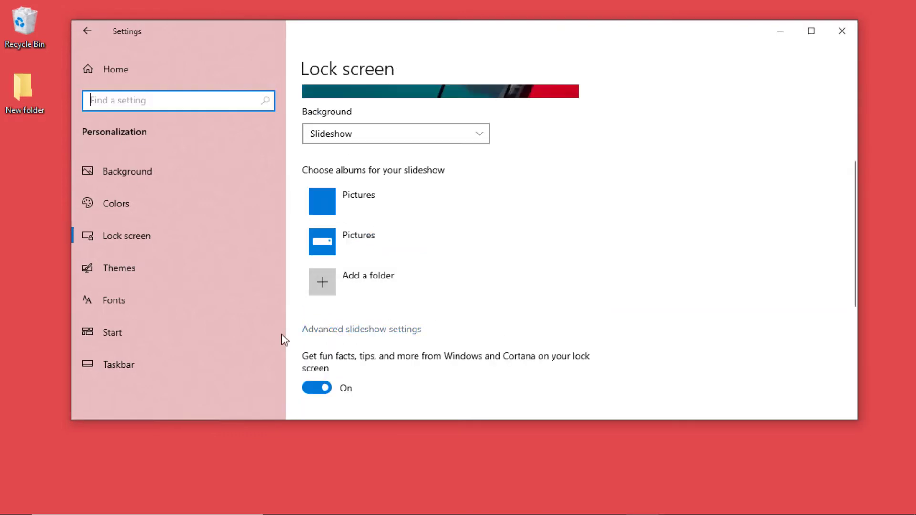
click(375, 334)
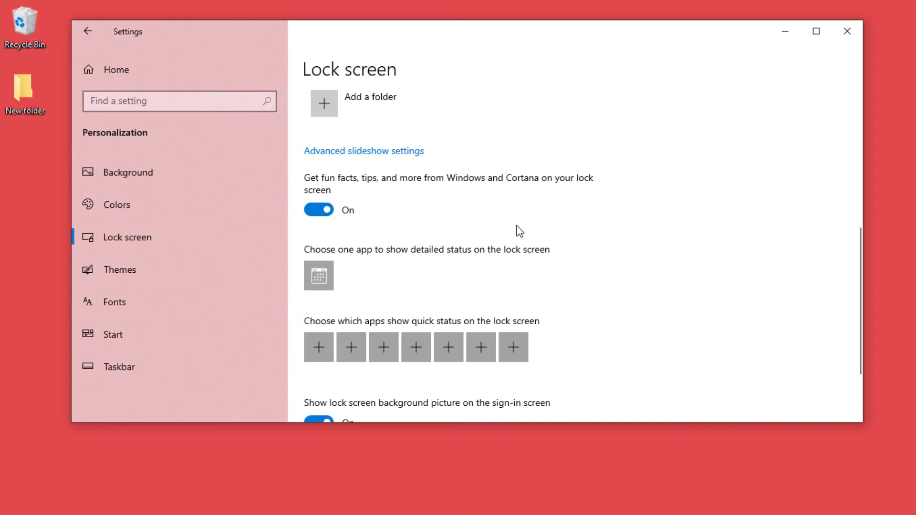
scroll(519, 232, down, 3)
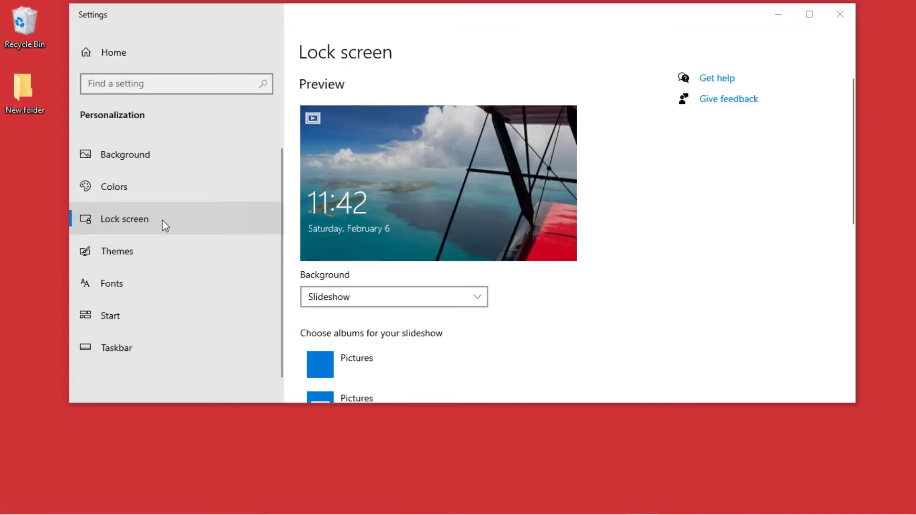
Step: Open the Colors settings and examine the Light, Dark and Custom color modes
click(178, 189)
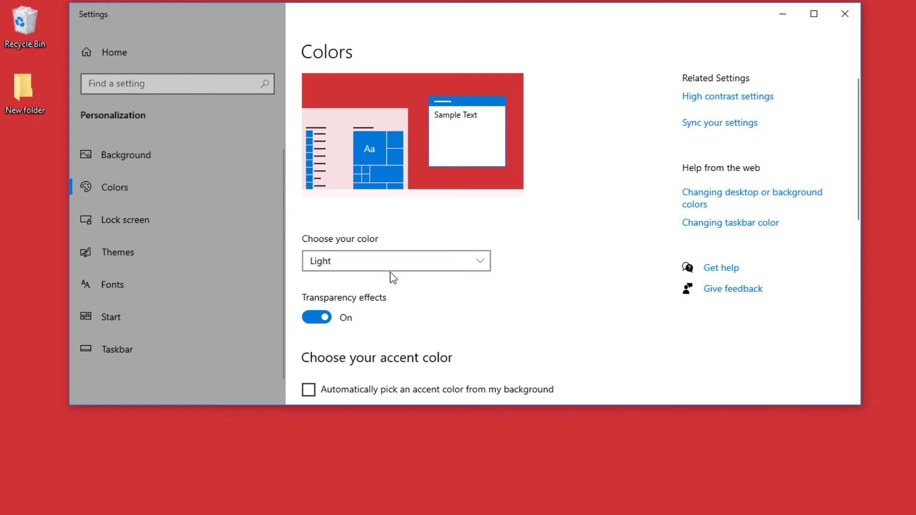
click(438, 265)
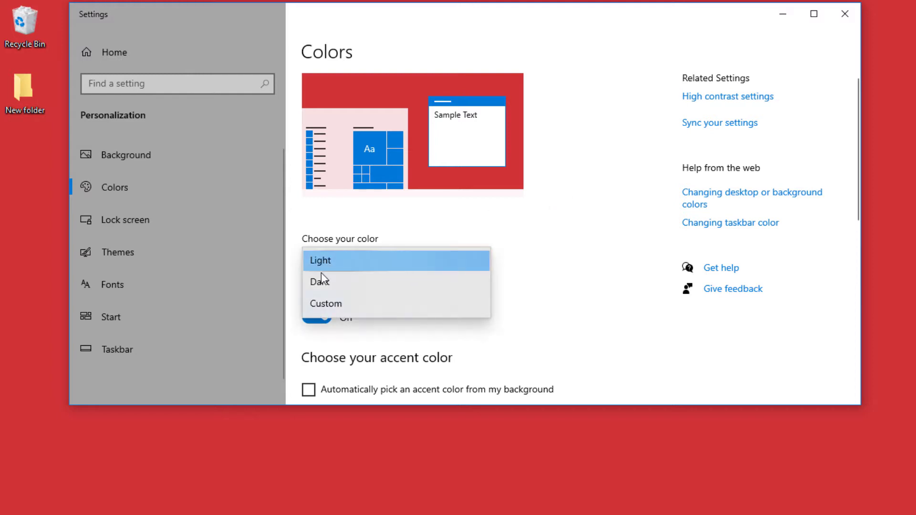
click(518, 264)
click(395, 263)
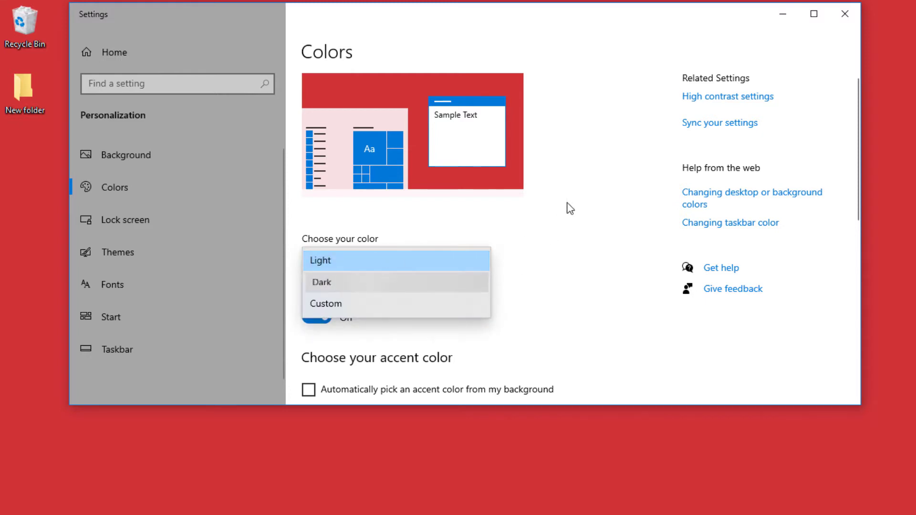
click(430, 282)
click(437, 262)
click(354, 282)
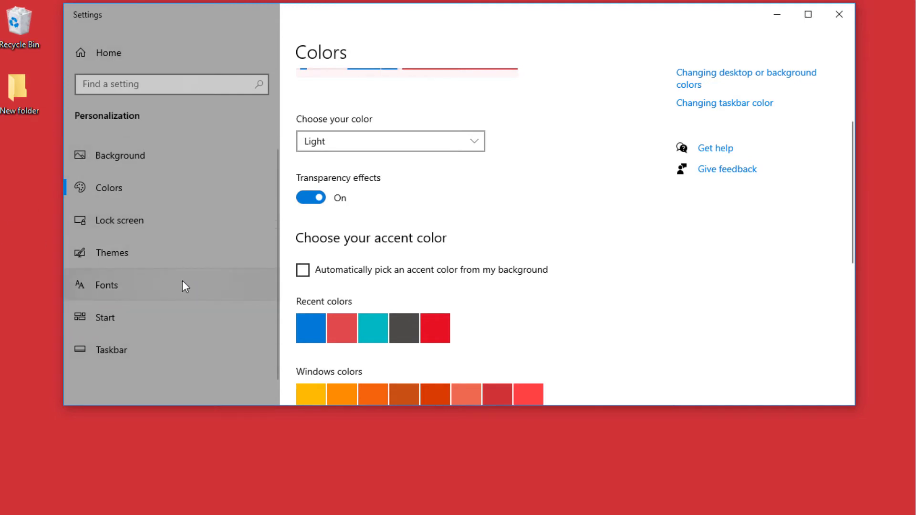
Step: Turn the transparency effects off and back on
click(313, 196)
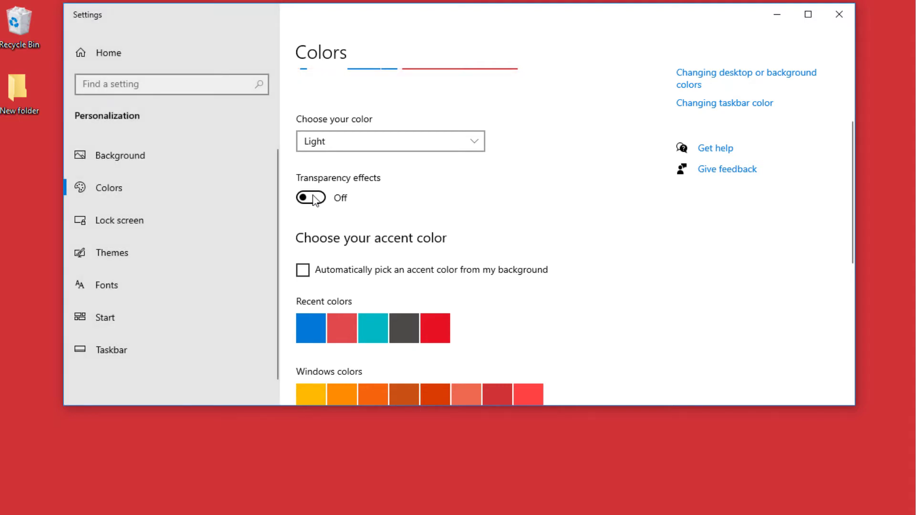
click(320, 200)
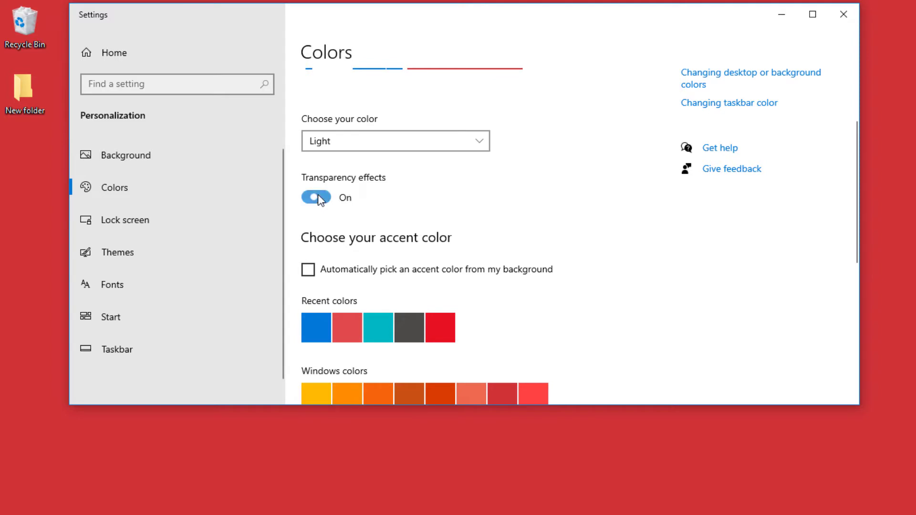
Step: Set a custom accent color with the hex code #e34a4d
scroll(320, 199, down, 3)
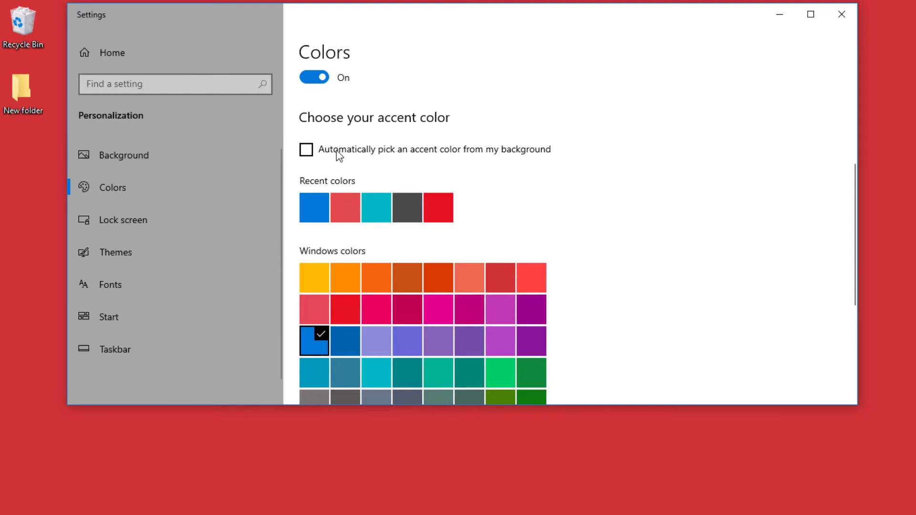
scroll(341, 152, down, 3)
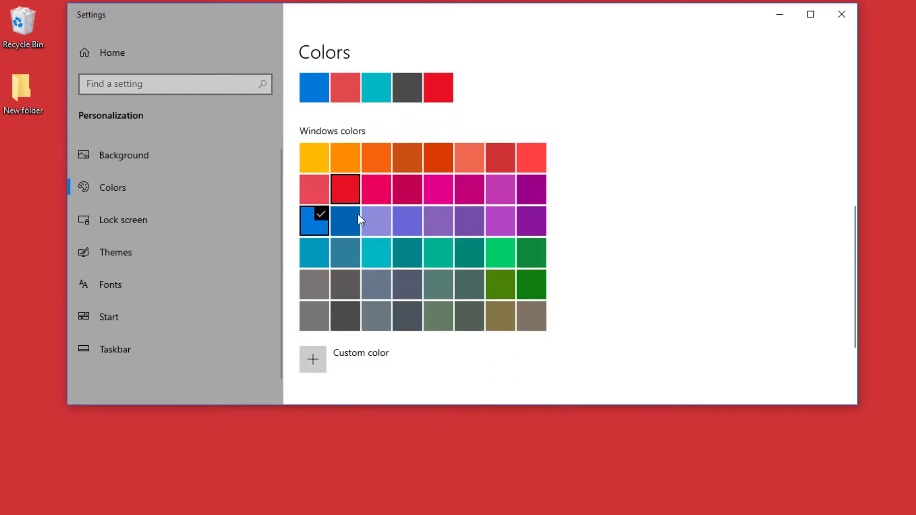
scroll(377, 229, down, 2)
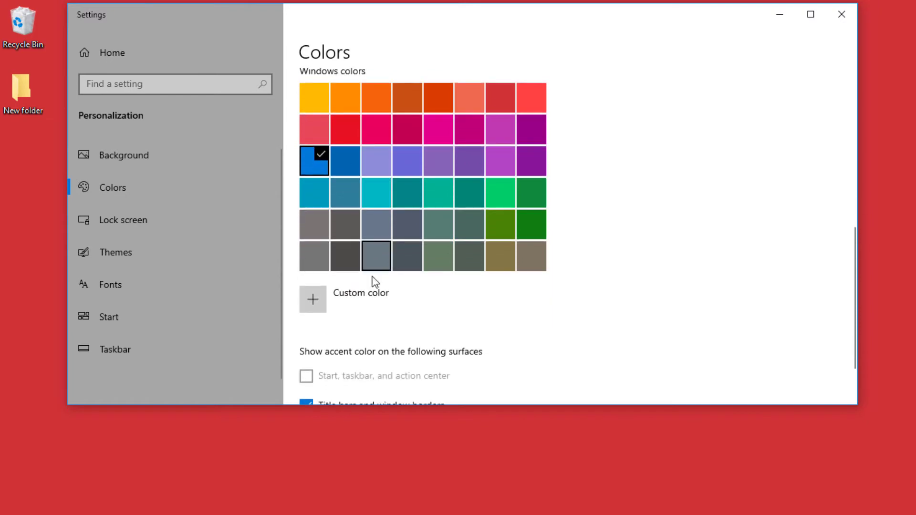
click(312, 299)
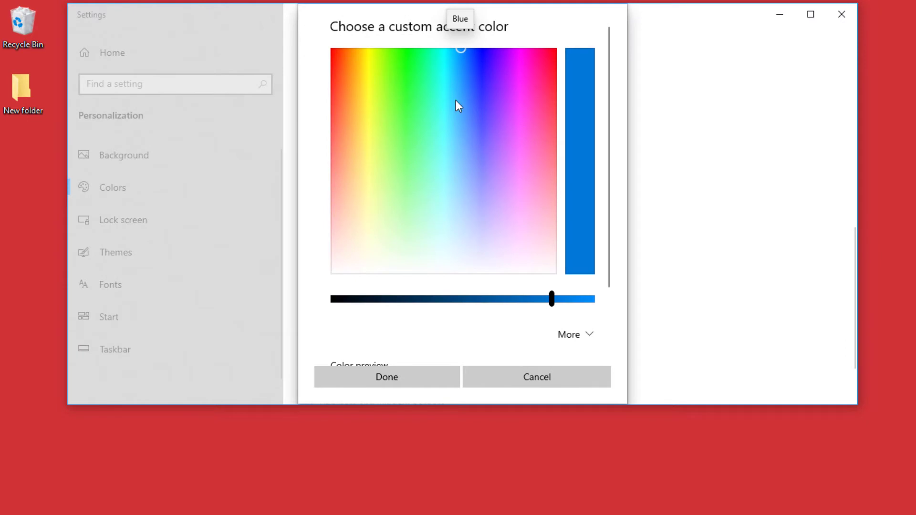
scroll(480, 183, down, 2)
scroll(487, 177, up, 2)
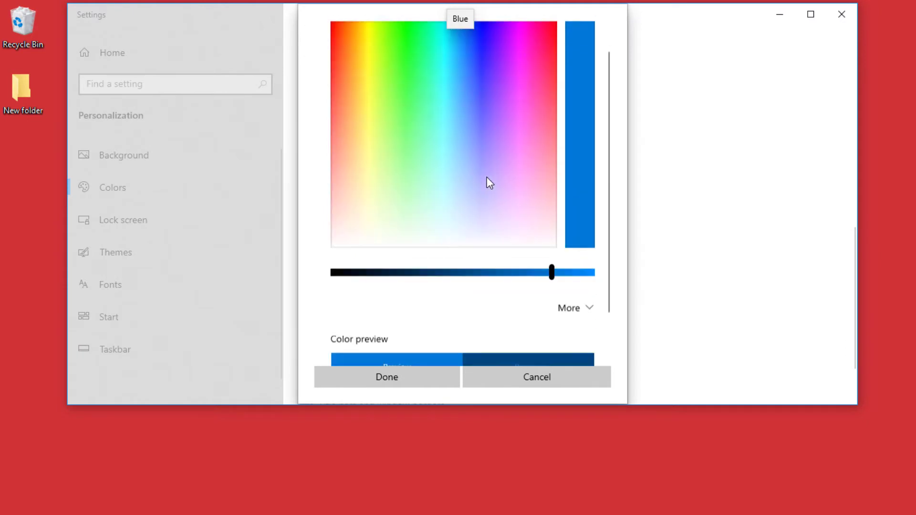
scroll(491, 181, down, 2)
click(571, 242)
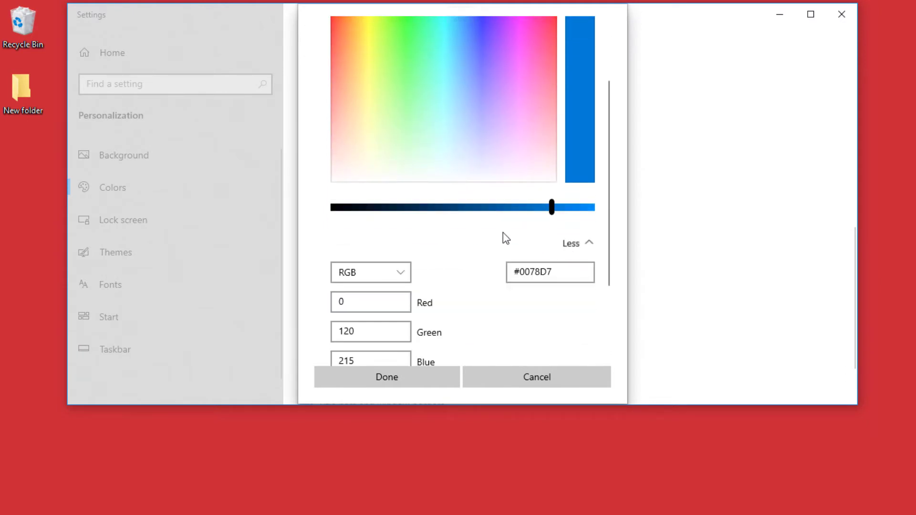
scroll(525, 229, down, 1)
click(543, 223)
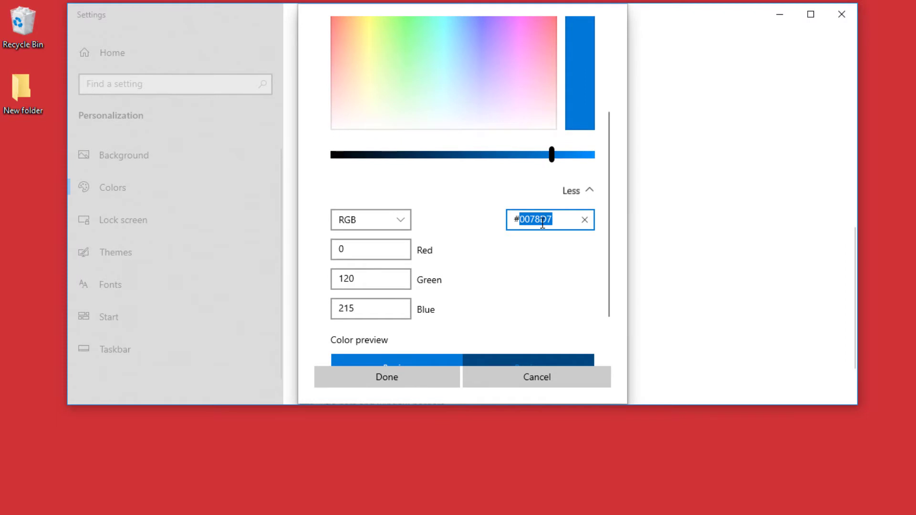
text(e34a4d)
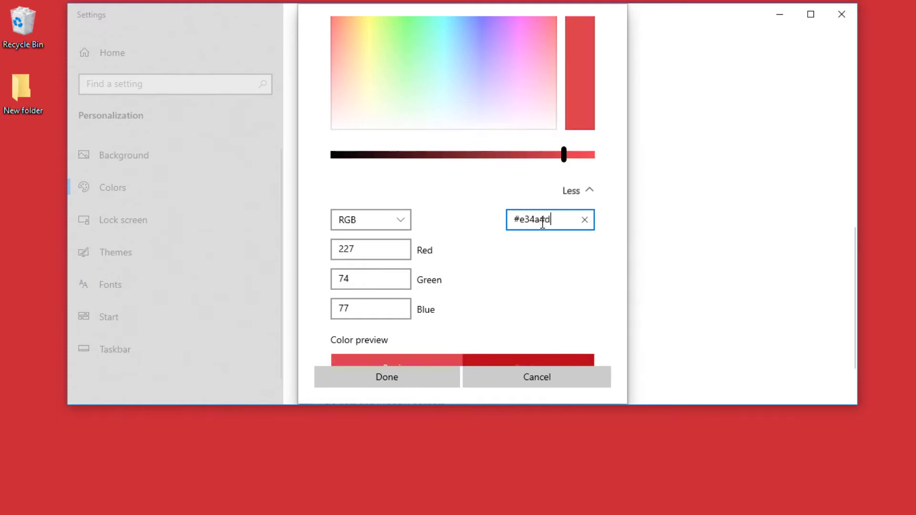
scroll(556, 231, down, 3)
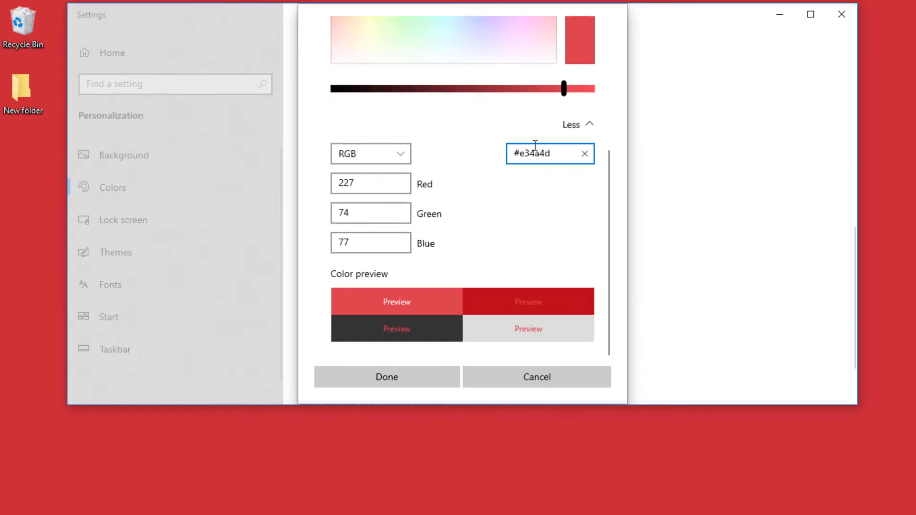
click(388, 374)
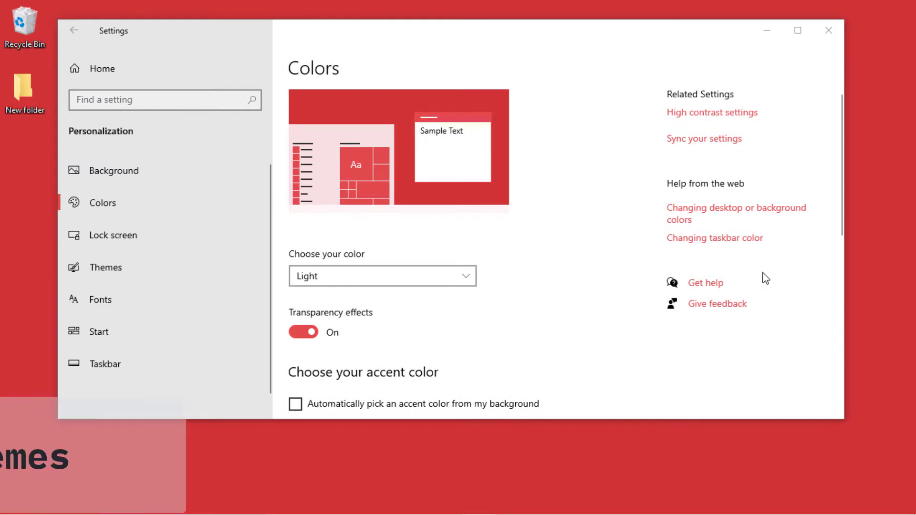
Step: Go to the Themes settings and open the Microsoft Store's collection of additional Windows themes
click(148, 284)
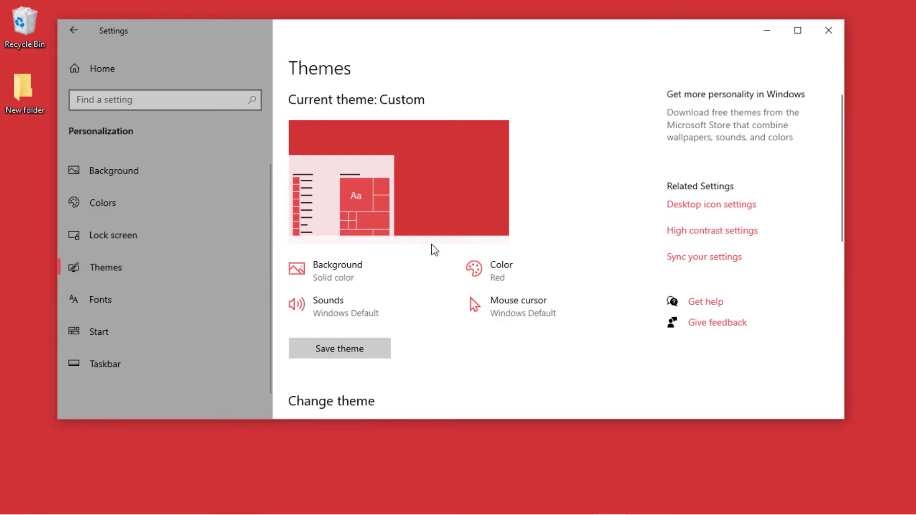
scroll(435, 250, down, 6)
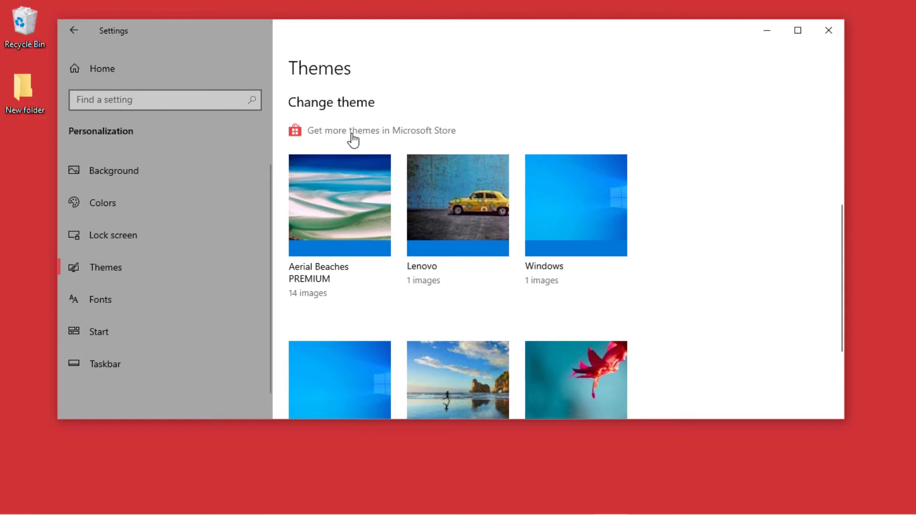
click(351, 135)
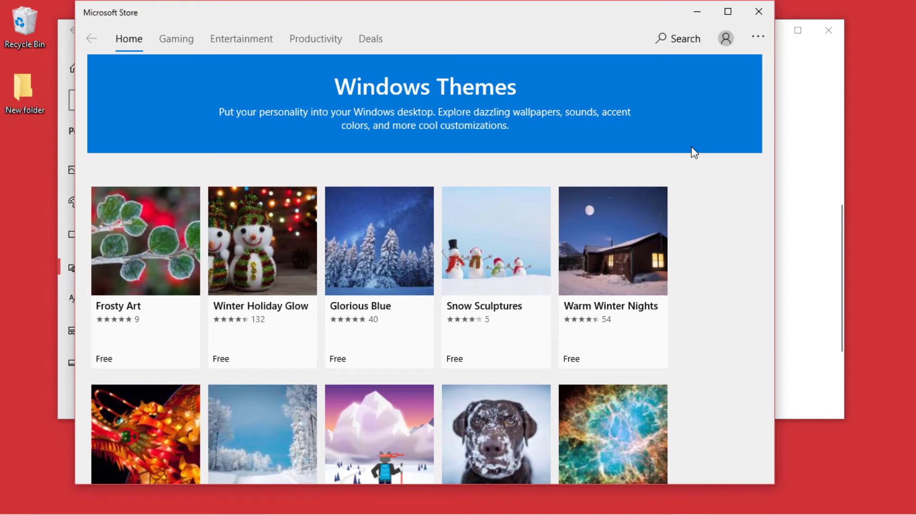
Step: Find the free What Next PREMIUM theme in the Microsoft Store and install it
scroll(694, 153, down, 5)
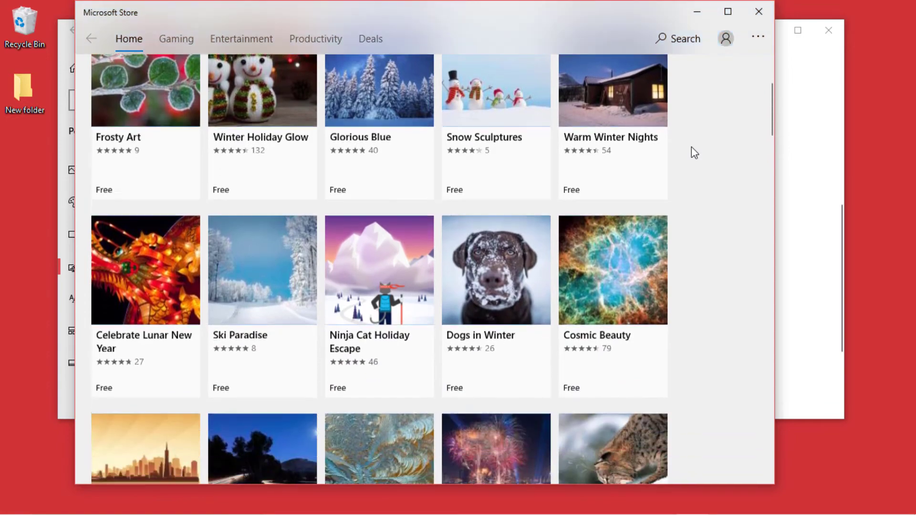
scroll(692, 149, down, 3)
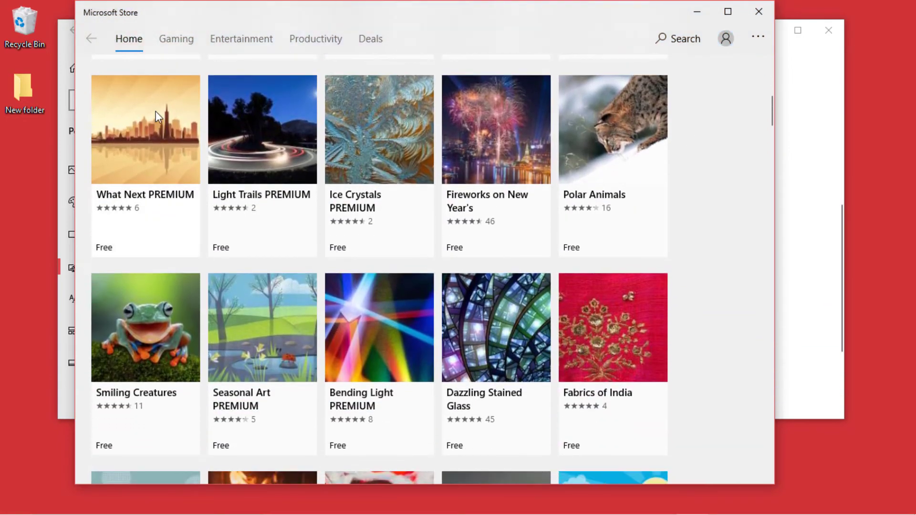
click(158, 117)
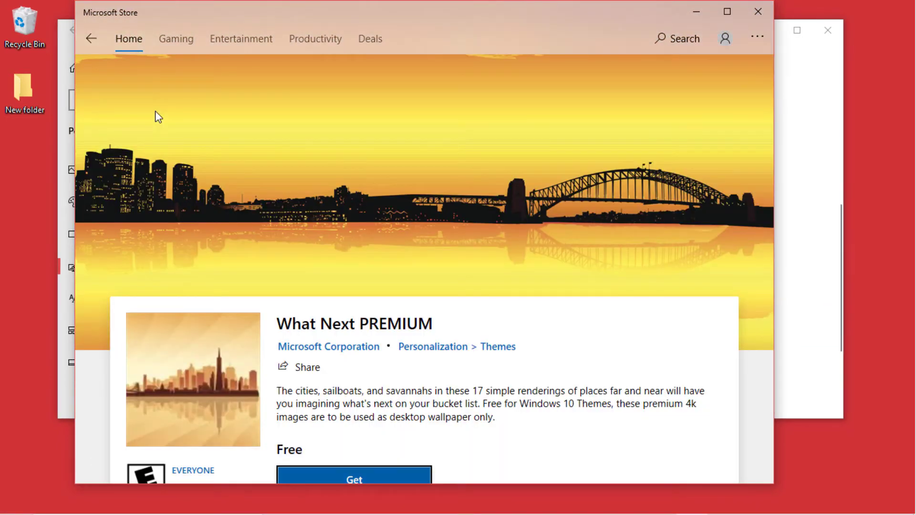
scroll(158, 116, down, 3)
click(356, 348)
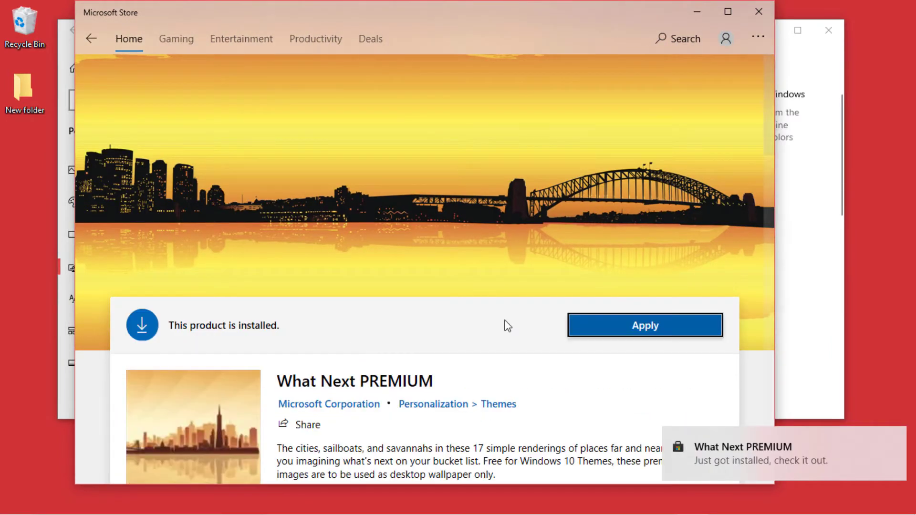
Step: Apply the What Next PREMIUM theme and open its desktop background settings
click(610, 332)
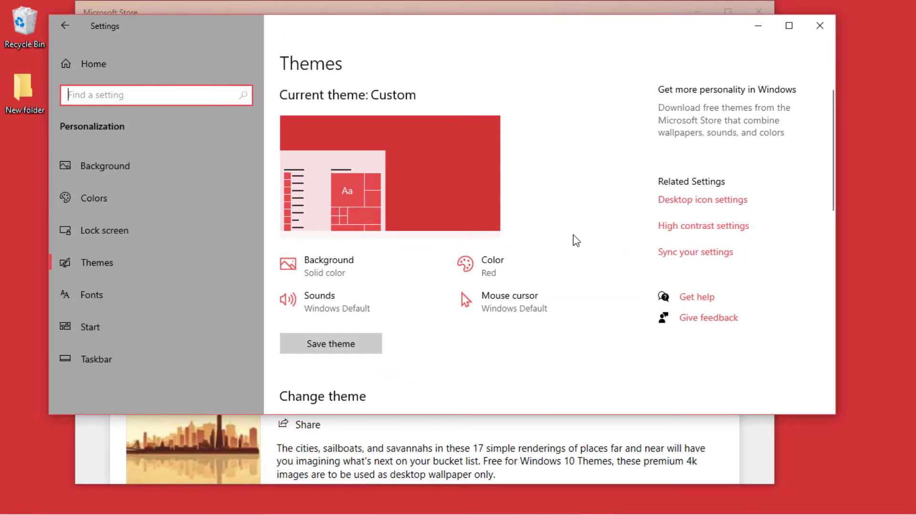
scroll(574, 235, down, 5)
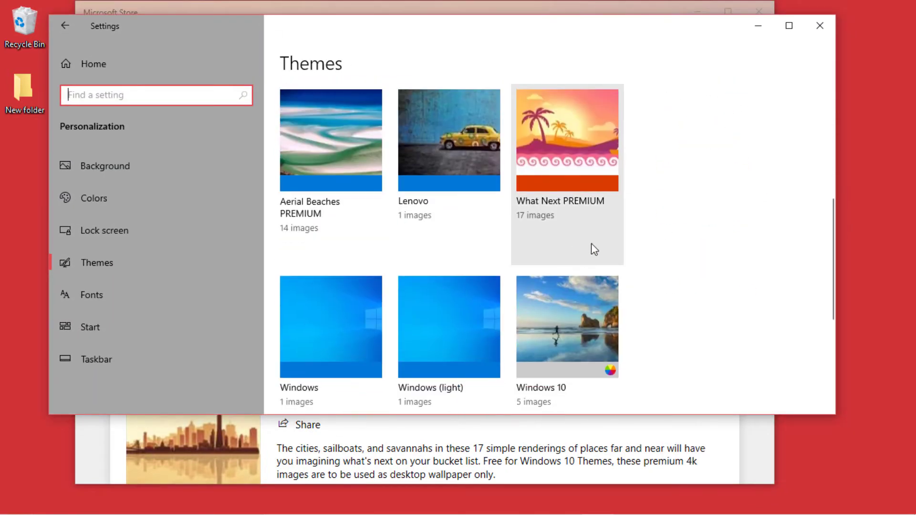
scroll(591, 246, up, 3)
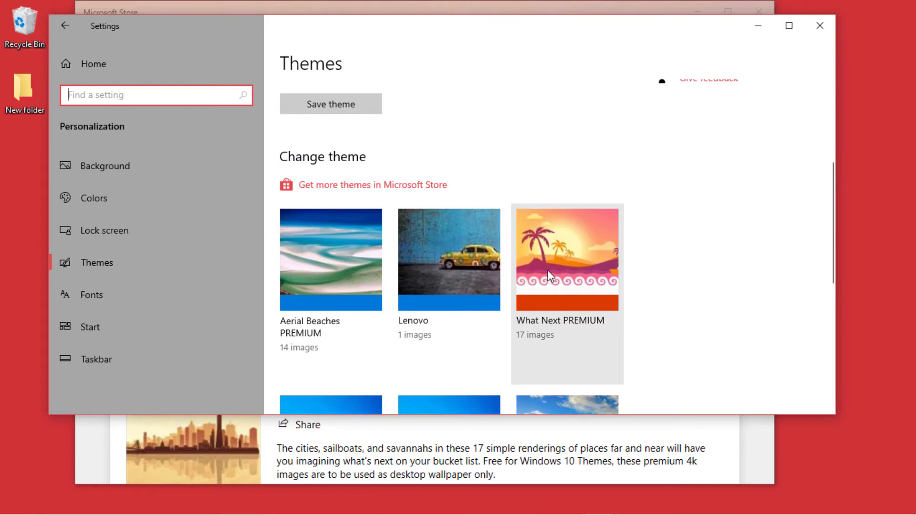
click(551, 276)
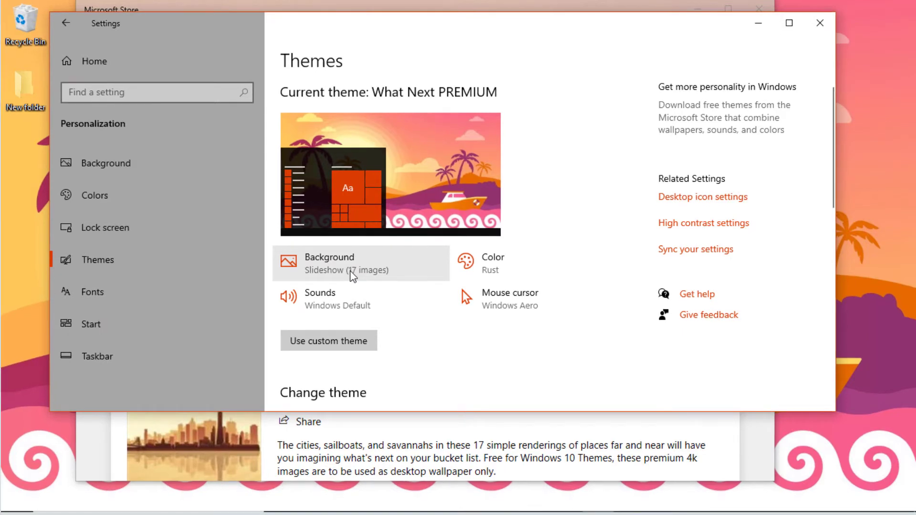
click(352, 275)
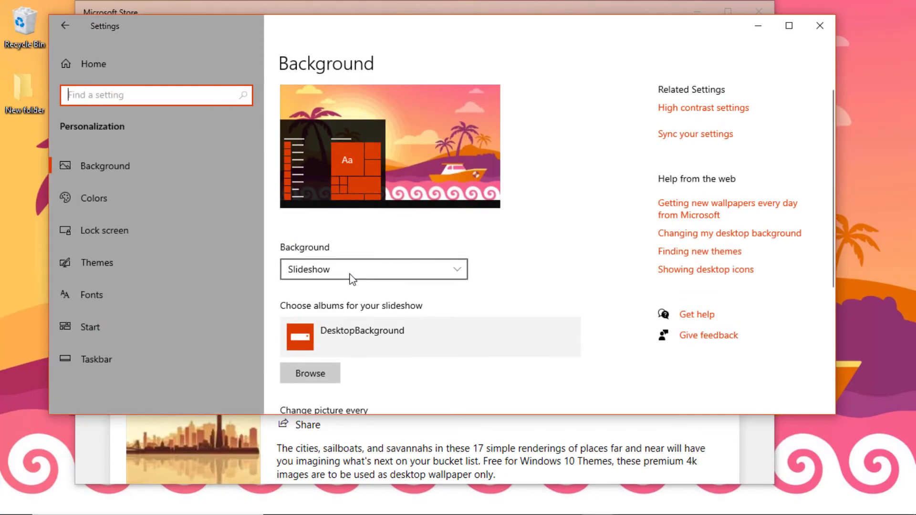
Step: Review the desktop background slideshow options, including the chosen album, the picture change interval and the shuffle setting
scroll(436, 267, down, 1)
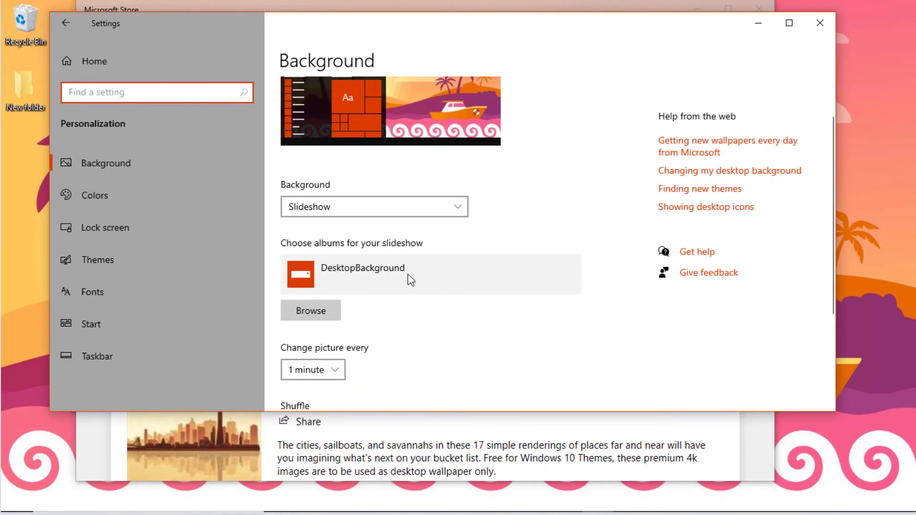
scroll(505, 245, up, 1)
scroll(478, 246, down, 3)
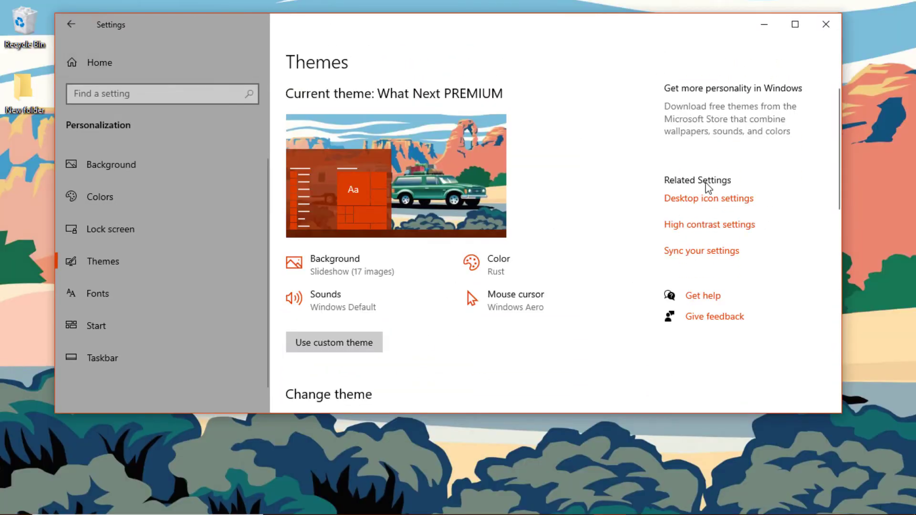
Step: Open the desktop icon settings and show the Computer, User's Files, Network and Control Panel icons on the desktop
click(717, 204)
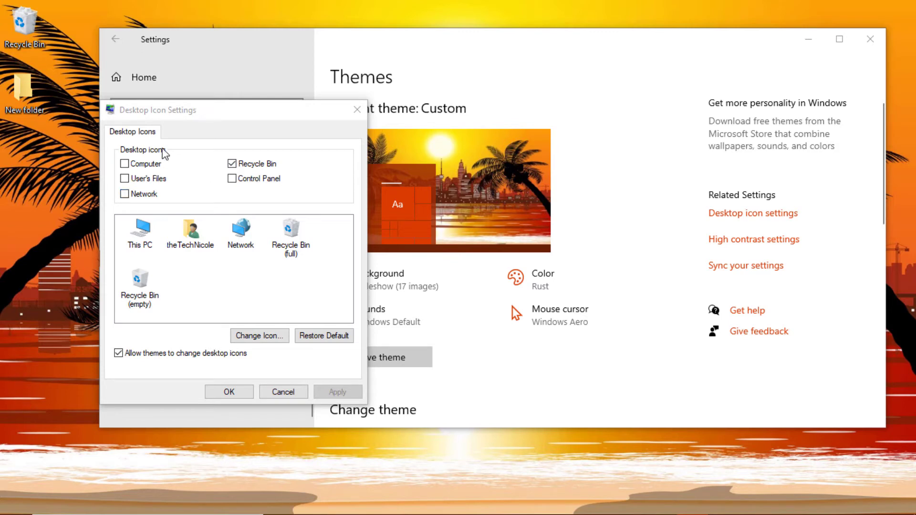
click(124, 164)
click(125, 179)
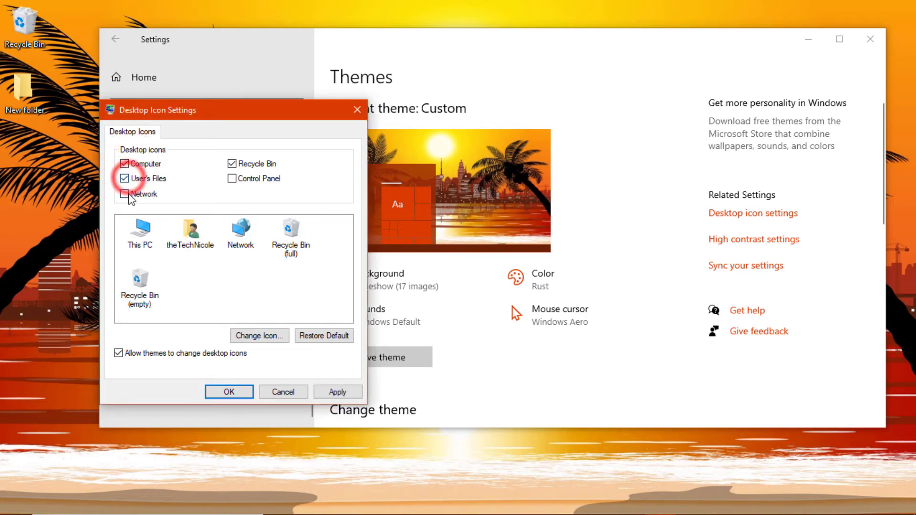
click(125, 193)
click(232, 178)
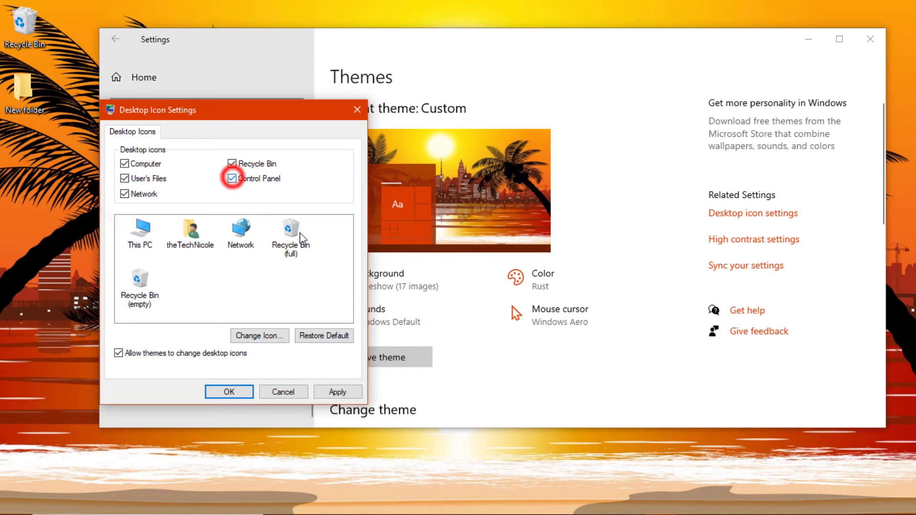
click(339, 392)
click(229, 392)
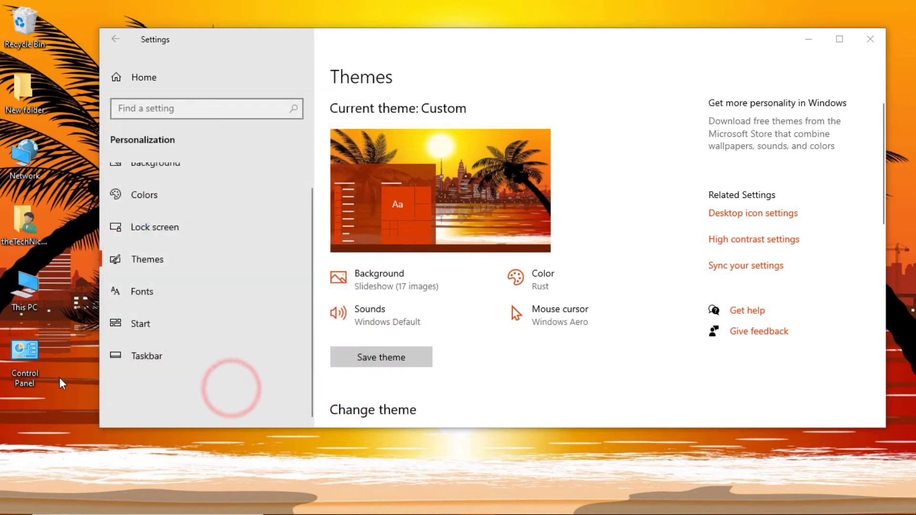
drag(60, 378, 10, 72)
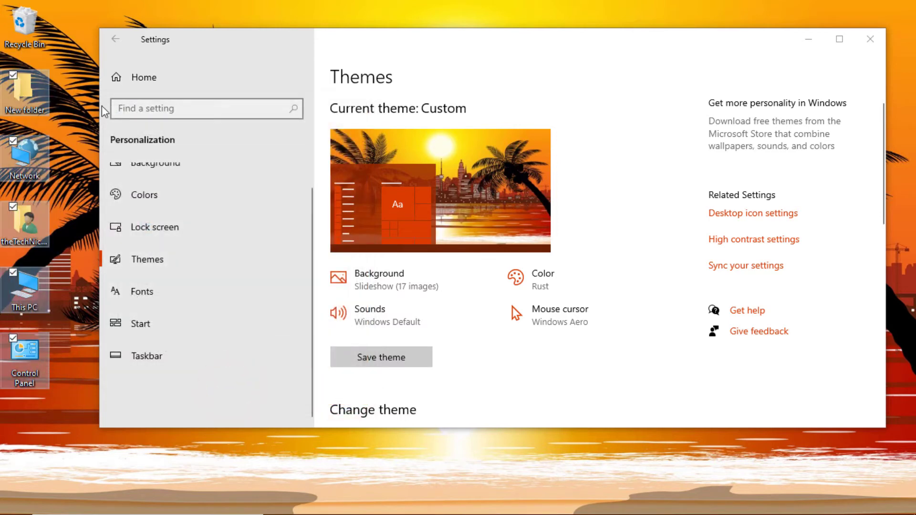
Step: Reopen the desktop icon settings and hide the Computer, User's Files, Network and Control Panel icons, keeping only the Recycle Bin
click(629, 200)
click(769, 215)
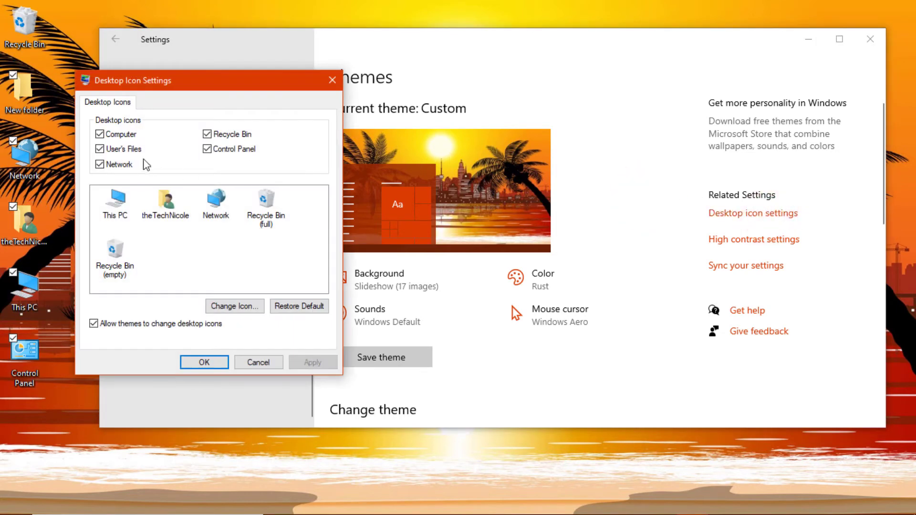
click(110, 135)
click(107, 149)
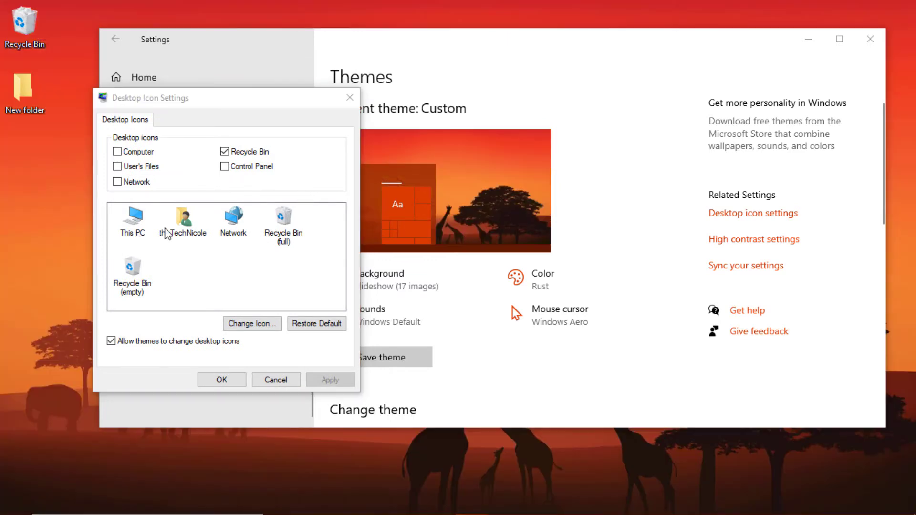
Step: Change the This PC icon to the lenovoLaptop icon file from the Downloads folder and apply it
click(132, 221)
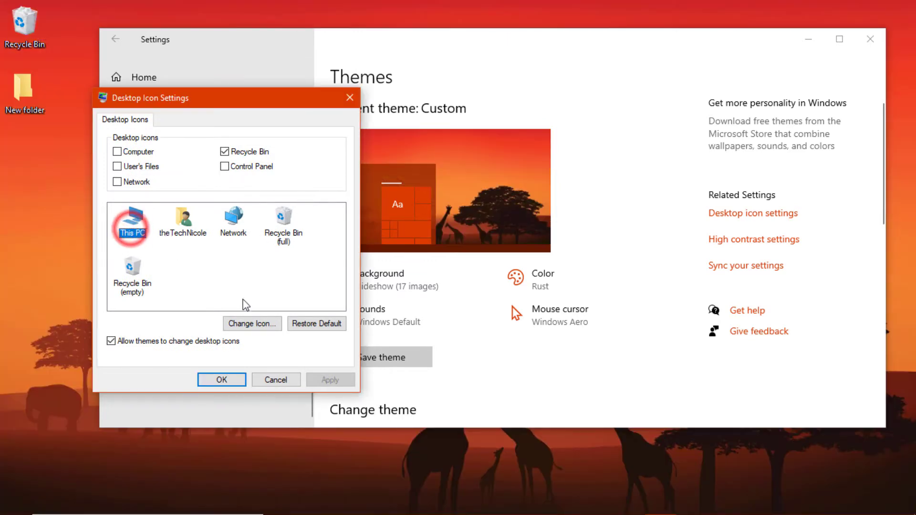
click(255, 325)
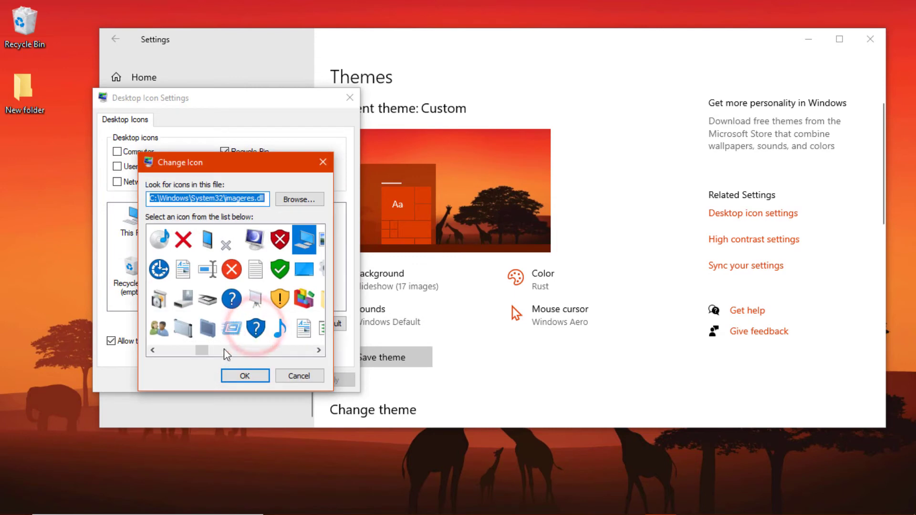
drag(202, 353, 164, 356)
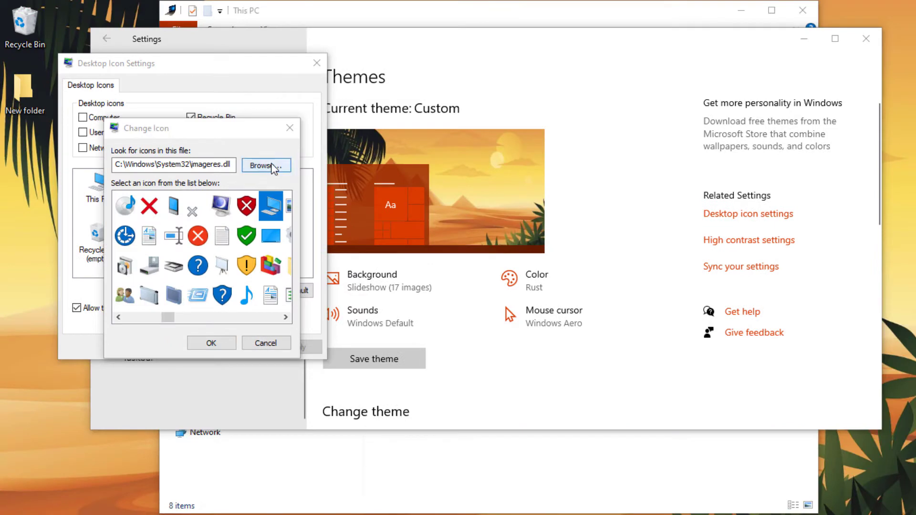
click(272, 165)
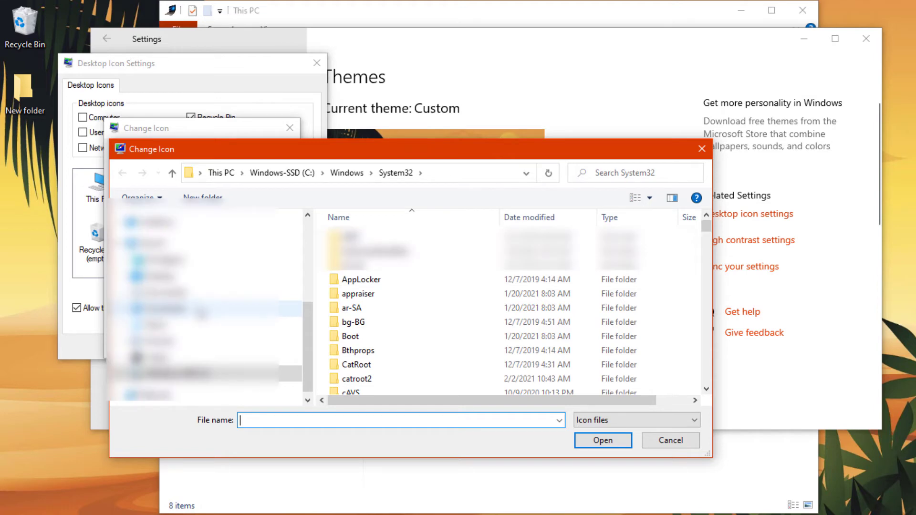
scroll(191, 296, up, 5)
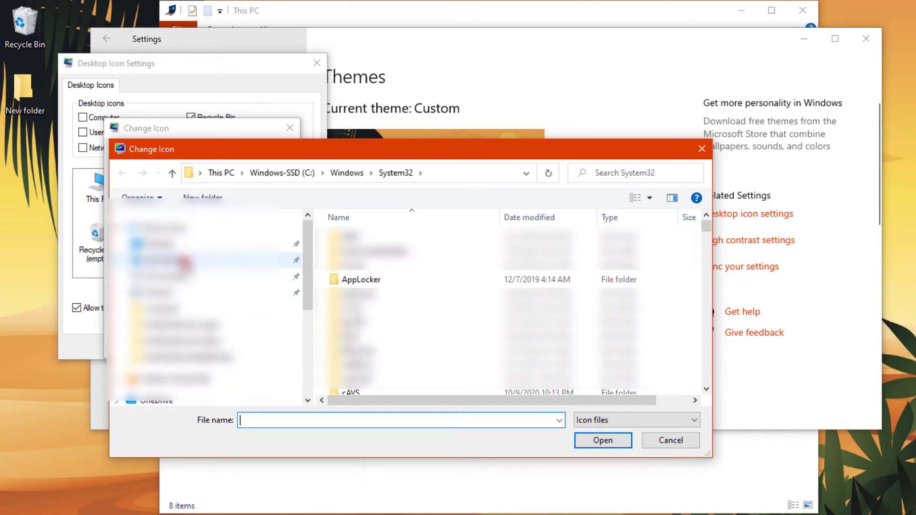
click(184, 262)
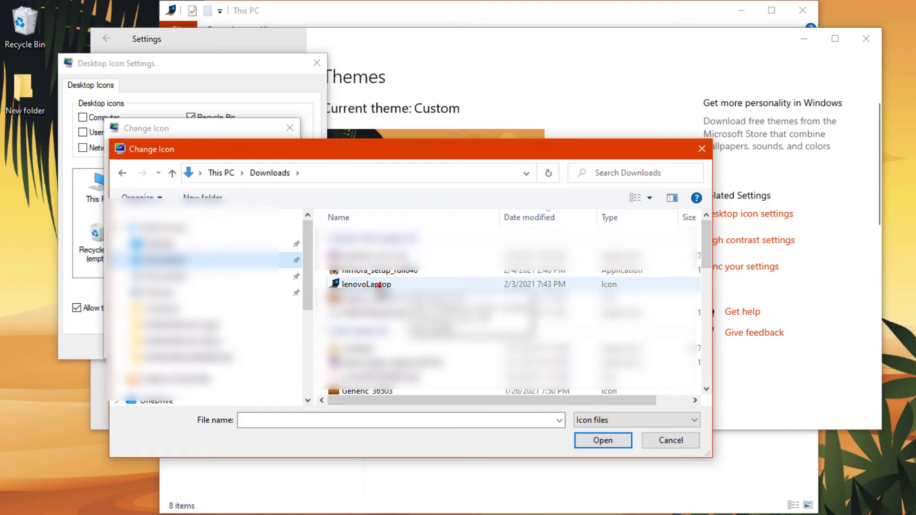
double_click(379, 285)
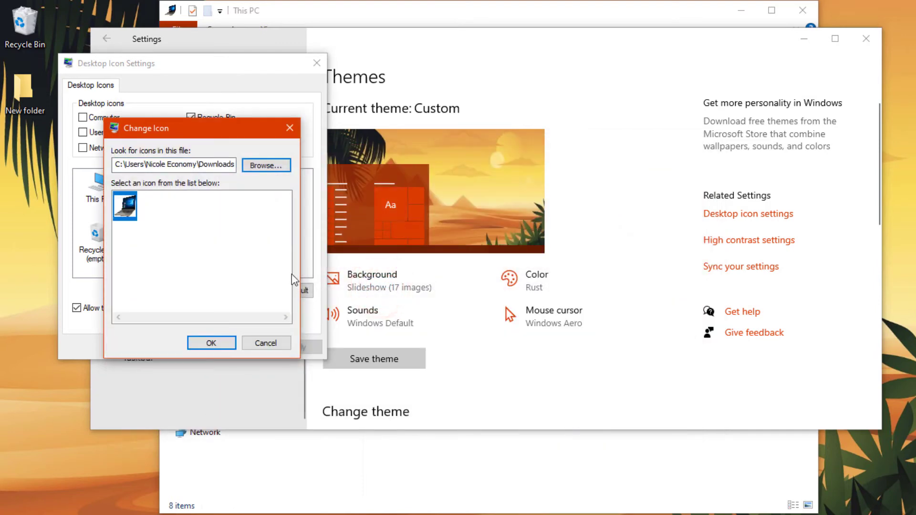
click(207, 345)
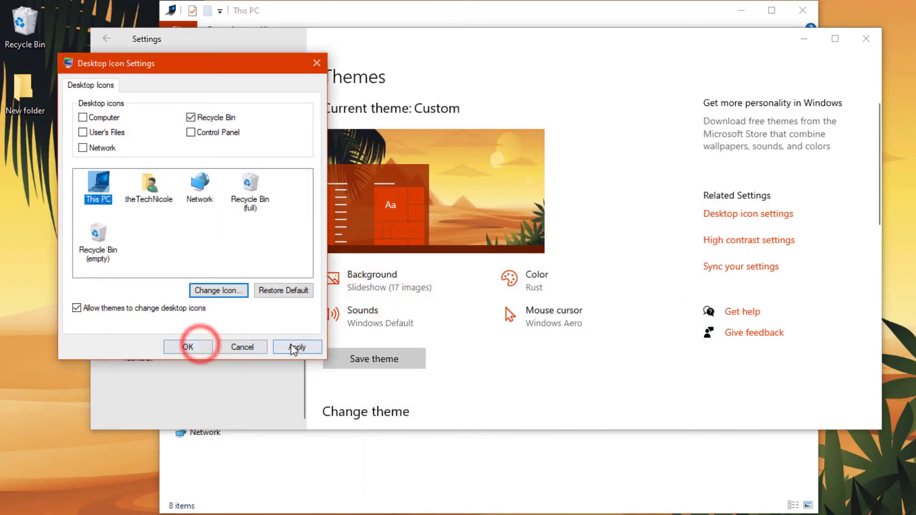
click(295, 348)
click(193, 348)
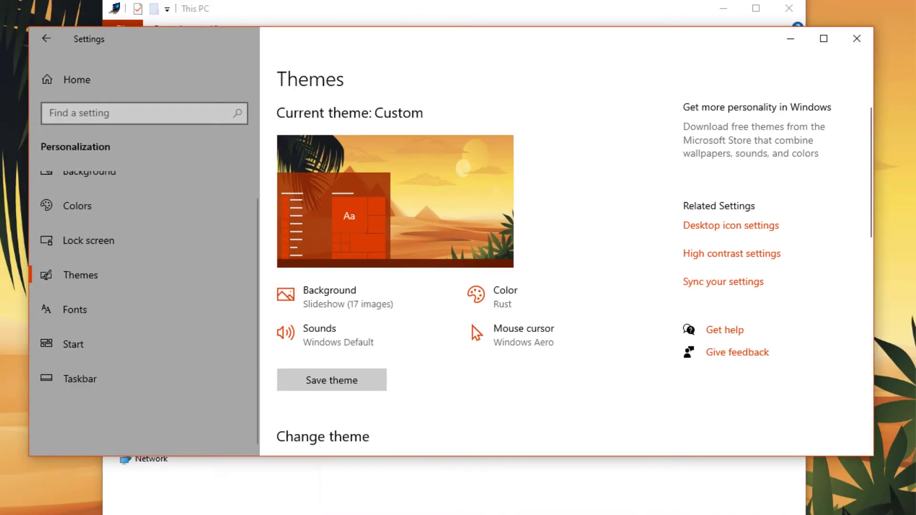
click(287, 513)
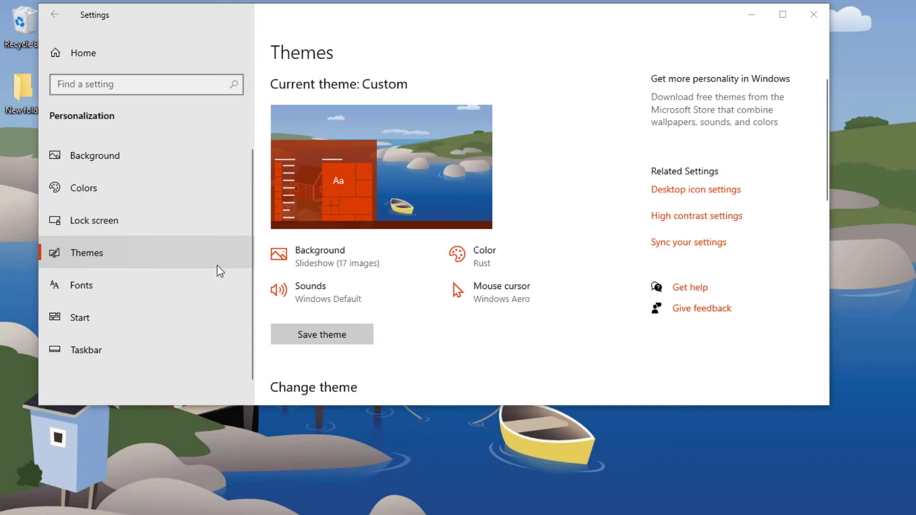
Step: Open the Fonts settings and look through the available fonts
click(74, 288)
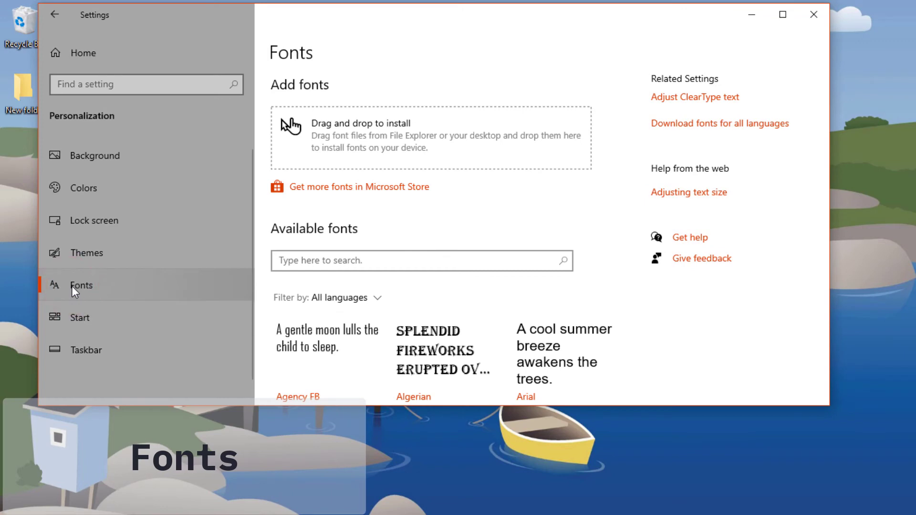
scroll(421, 221, down, 2)
scroll(421, 225, down, 3)
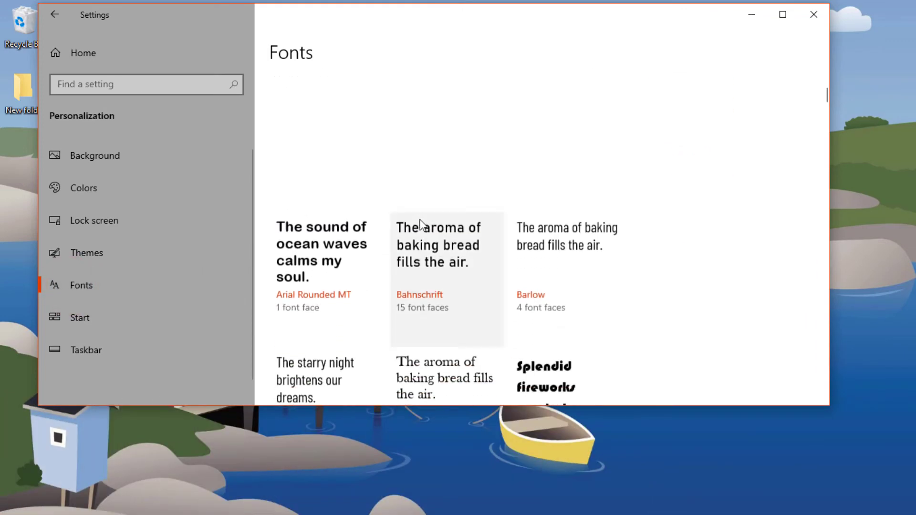
Step: Review the Start settings and the options for which folders appear on Start
click(96, 311)
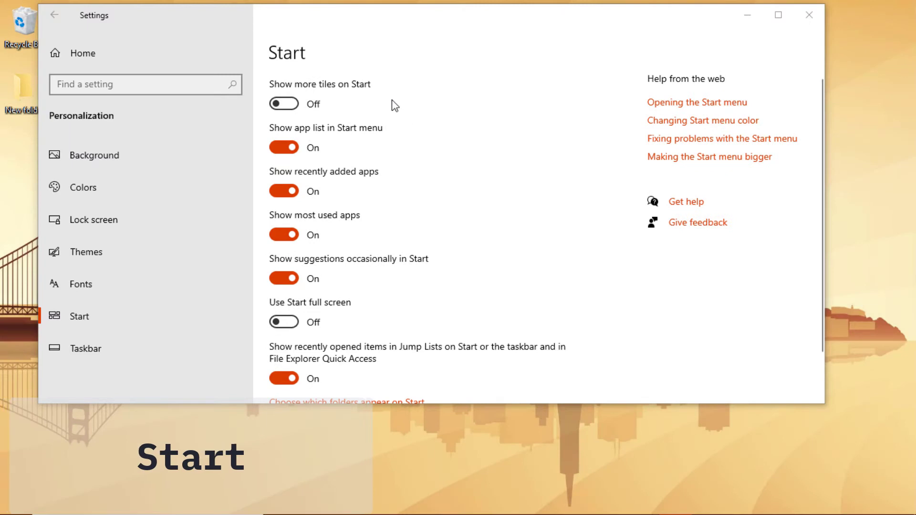
scroll(393, 106, down, 2)
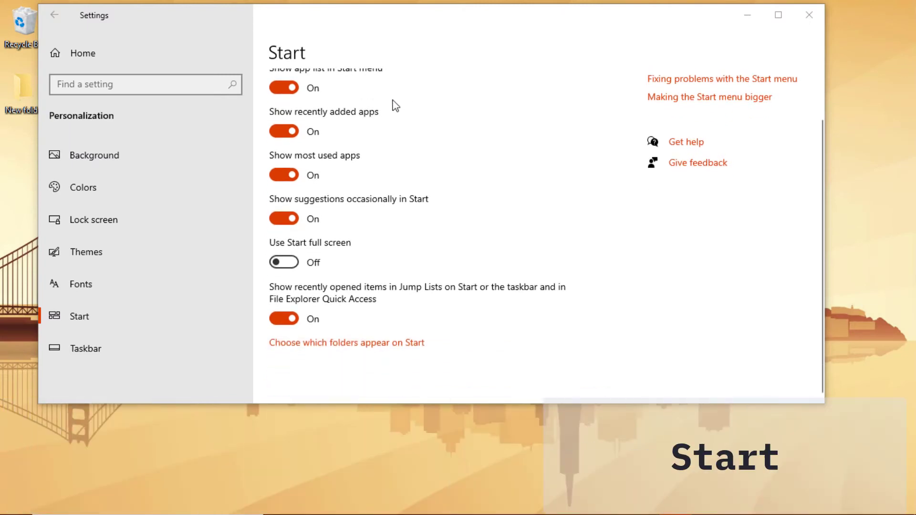
scroll(403, 146, up, 2)
scroll(401, 149, down, 2)
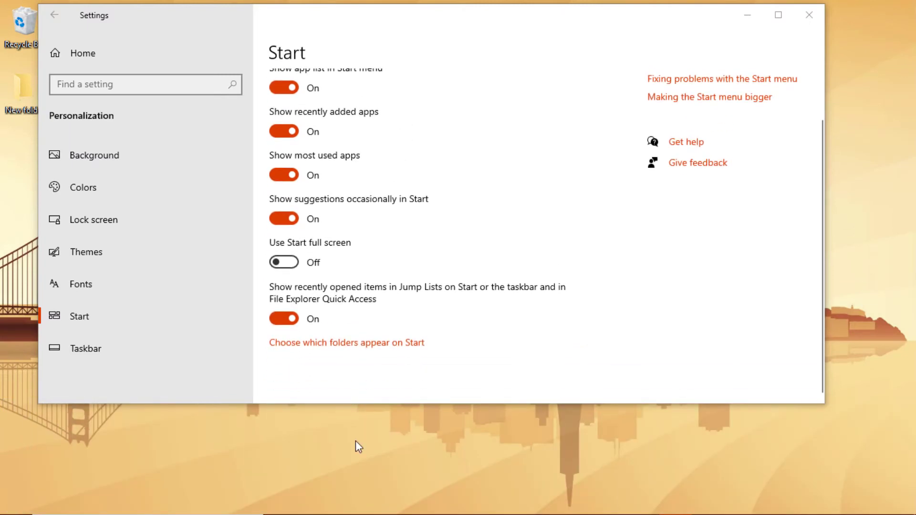
click(379, 344)
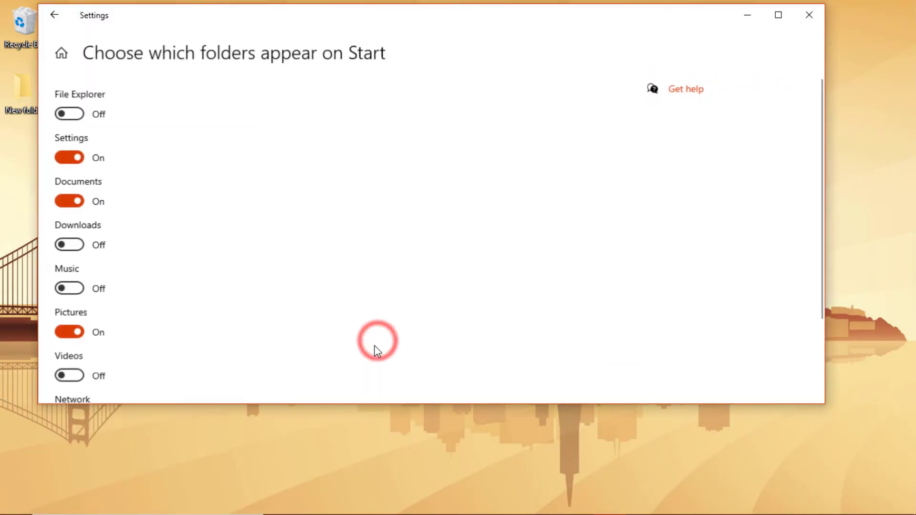
scroll(184, 148, down, 2)
scroll(181, 143, up, 2)
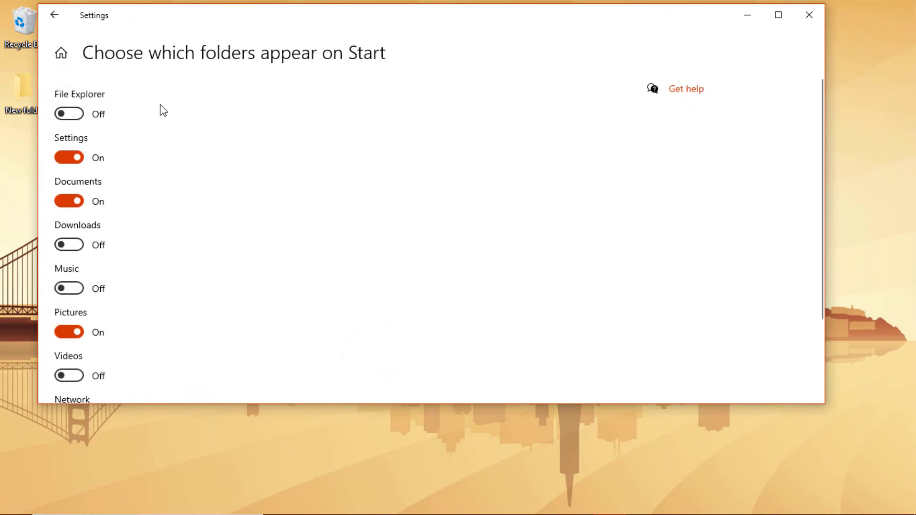
click(55, 15)
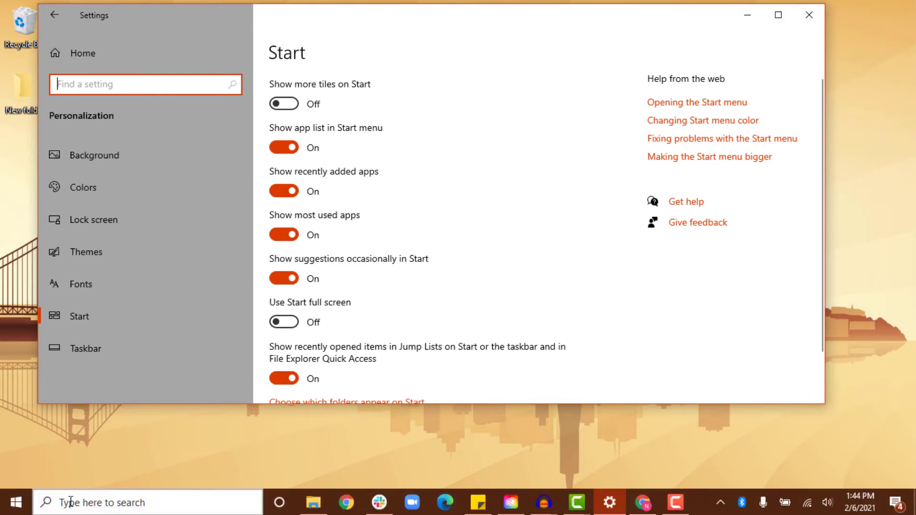
Step: In the Start menu, move the Photos tile to the Explore group and combine the weather and Movies & TV tiles into a folder named Test
click(19, 505)
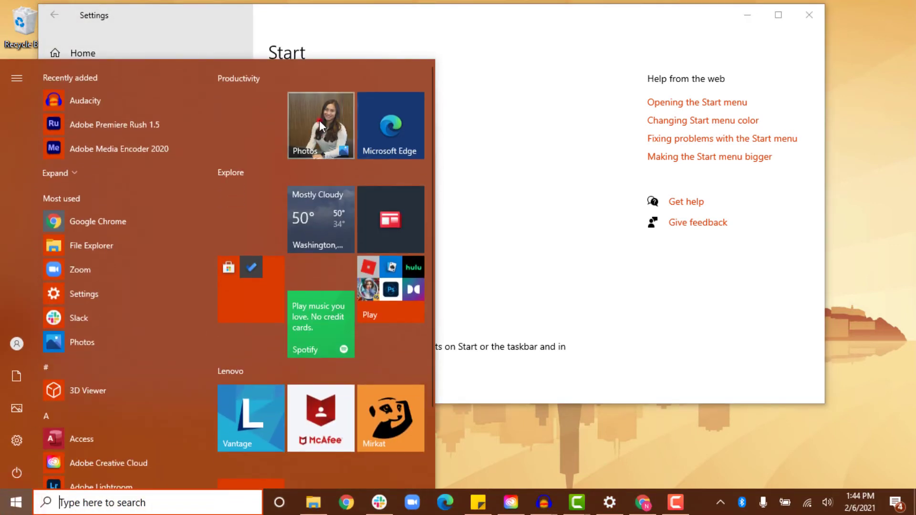
drag(319, 120, 240, 363)
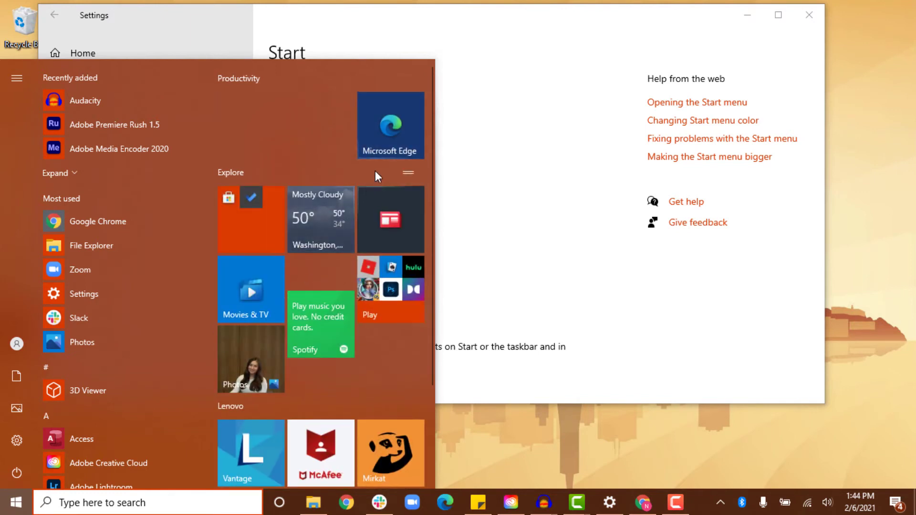
drag(320, 216, 245, 293)
click(242, 336)
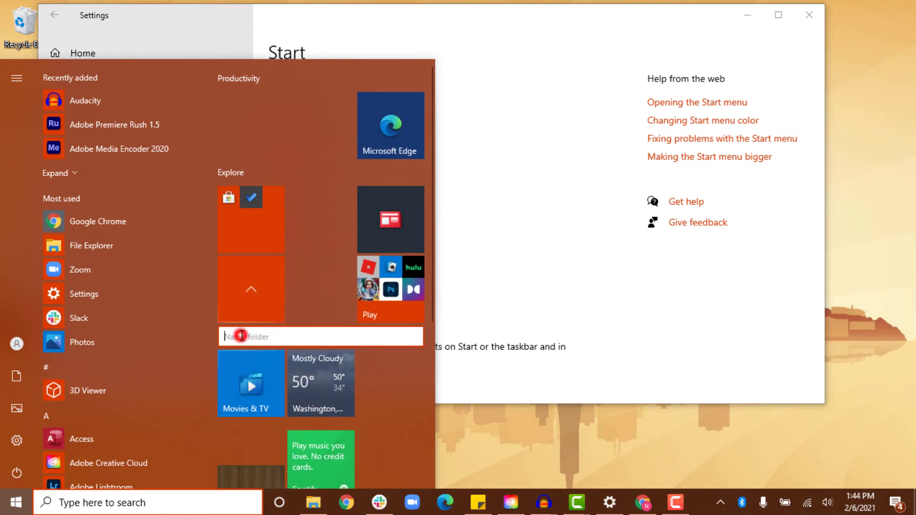
text(Test)
key(Return)
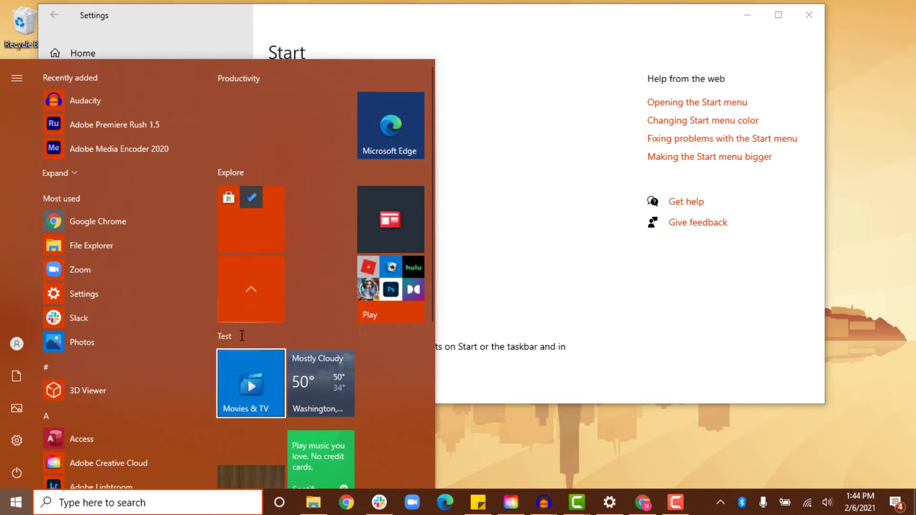
Step: Look at the resize options of the news tile in the Start menu's Explore group
right_click(381, 221)
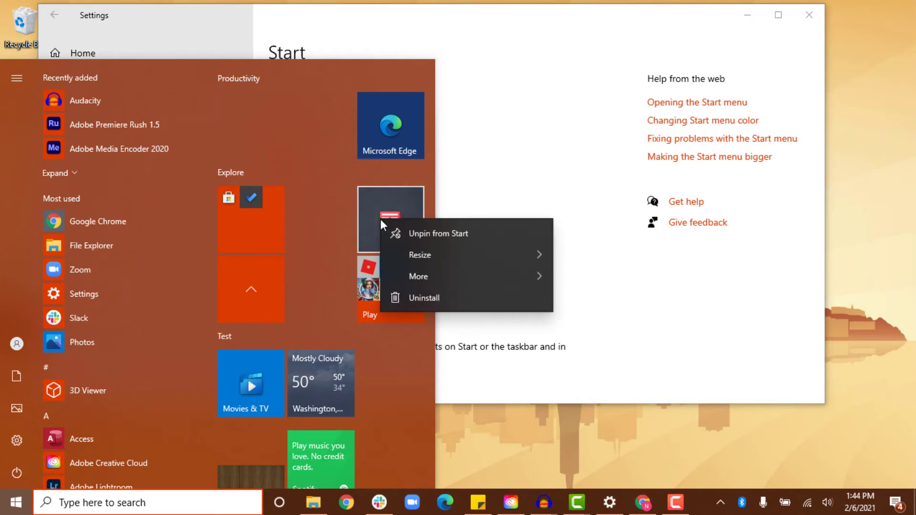
mouse_move(416, 257)
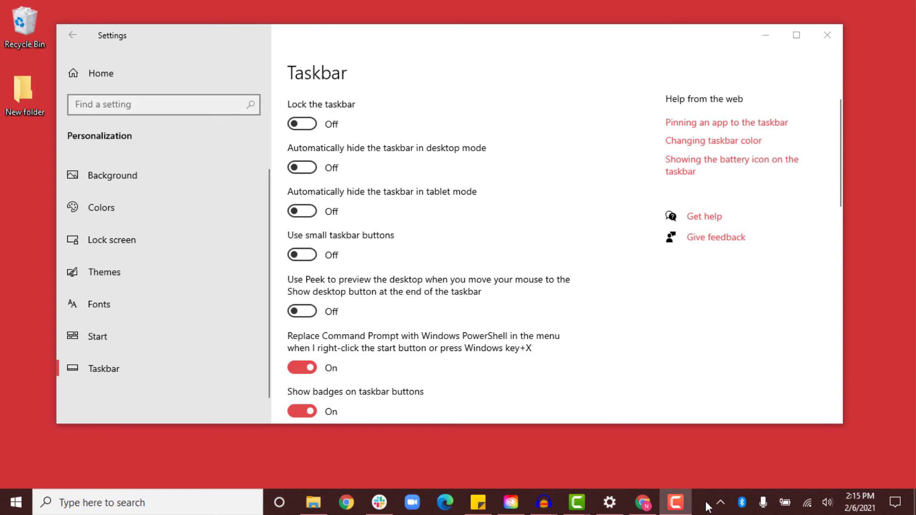
Step: Try moving and resizing the unlocked taskbar, and turn on automatically hiding it in desktop mode
drag(708, 507, 432, 503)
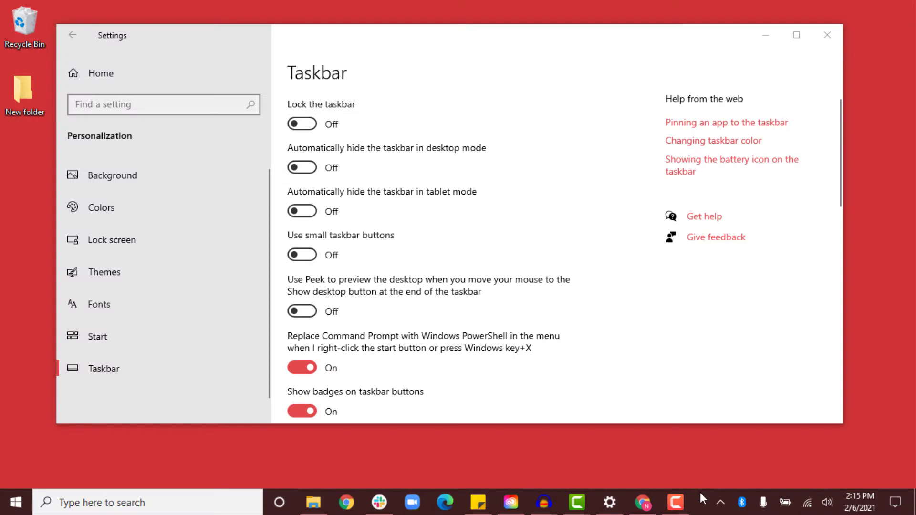
drag(701, 491, 728, 477)
click(302, 167)
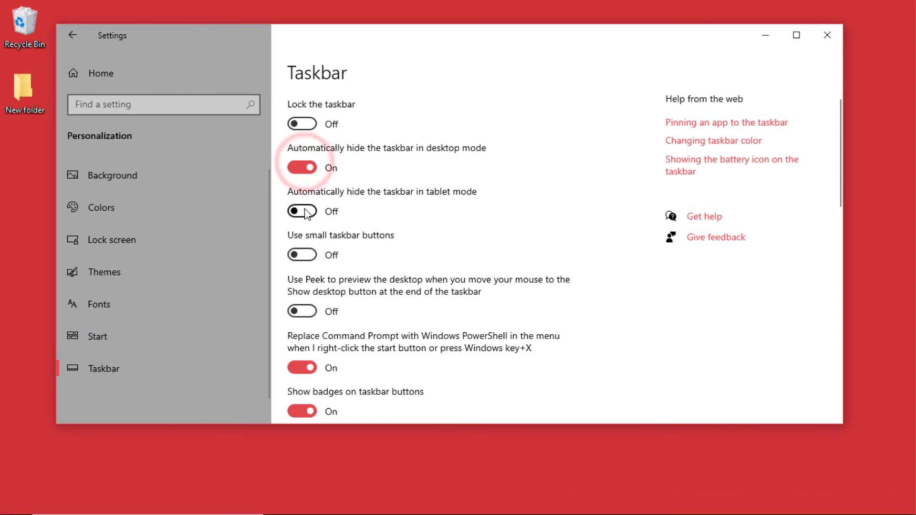
Step: Try automatically hiding the taskbar in tablet mode, then turn off automatic hiding for both desktop and tablet mode
click(305, 210)
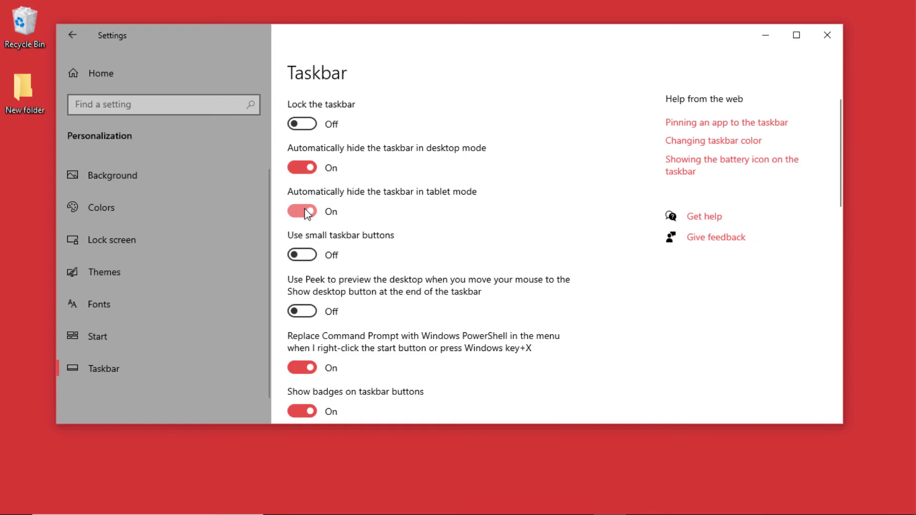
mouse_move(367, 513)
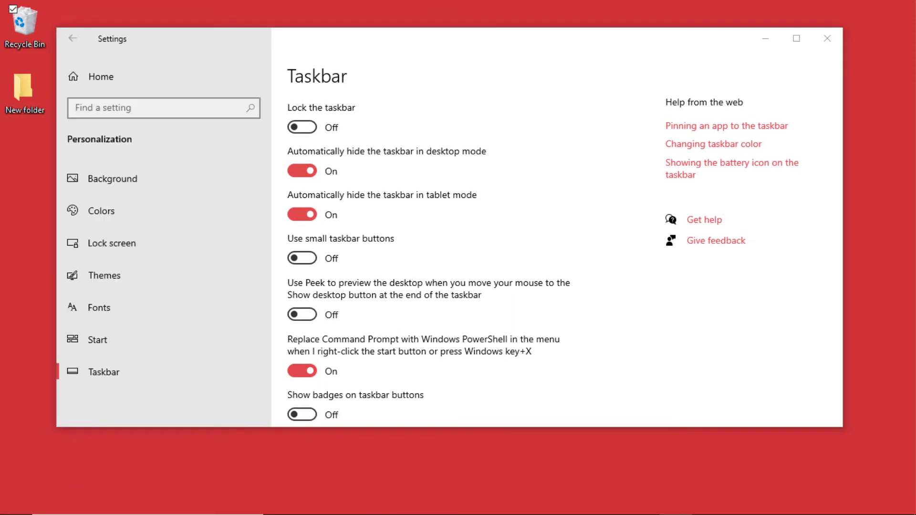
click(302, 171)
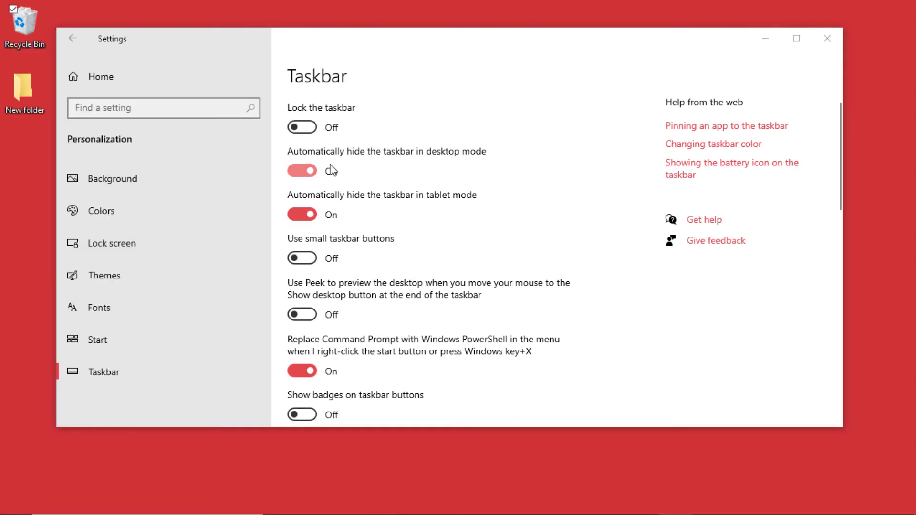
click(307, 216)
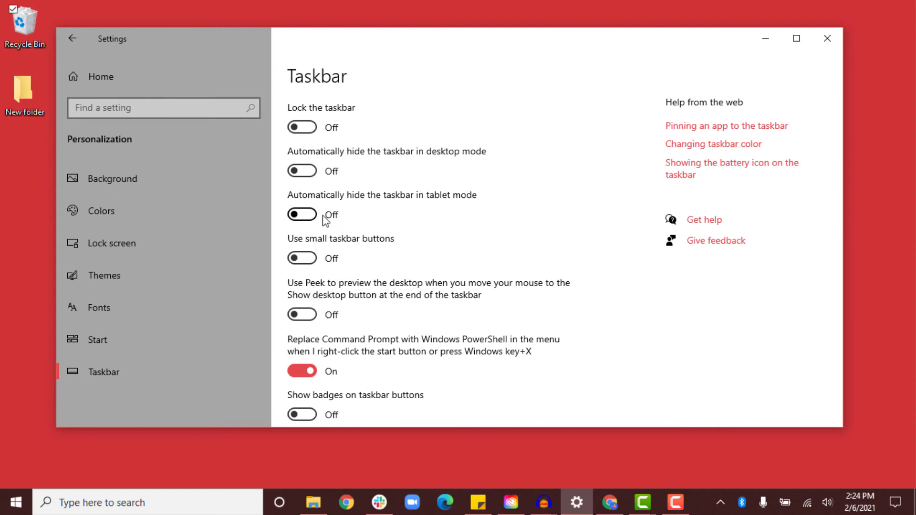
Step: Try the small taskbar buttons option, and compare the Show desktop preview with Peek turned on and off
click(310, 259)
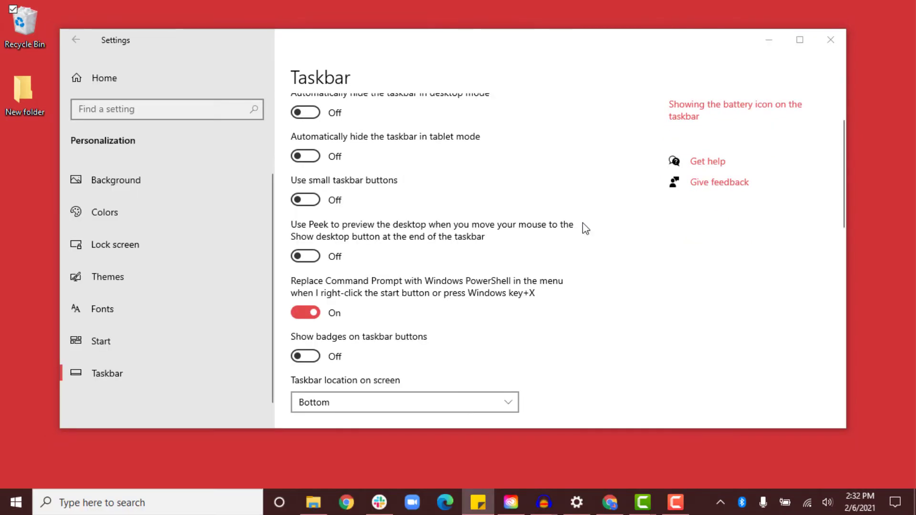
click(305, 257)
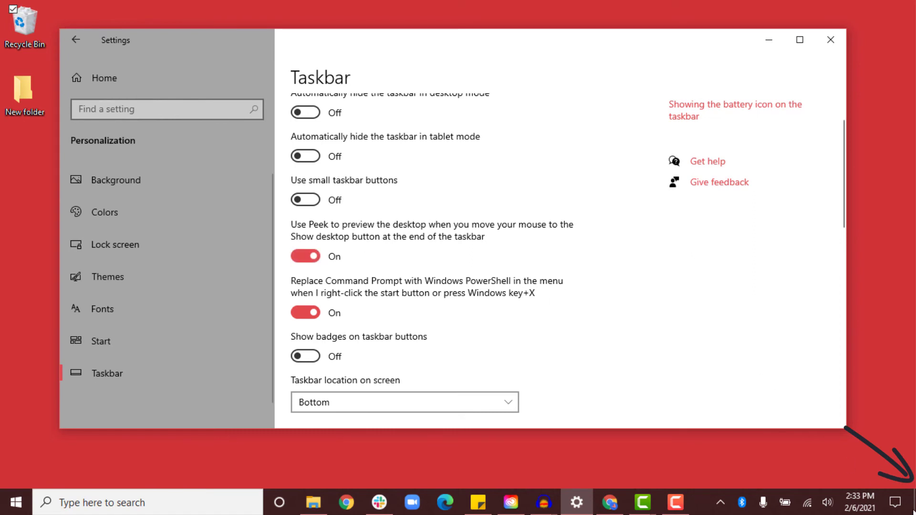
mouse_move(913, 509)
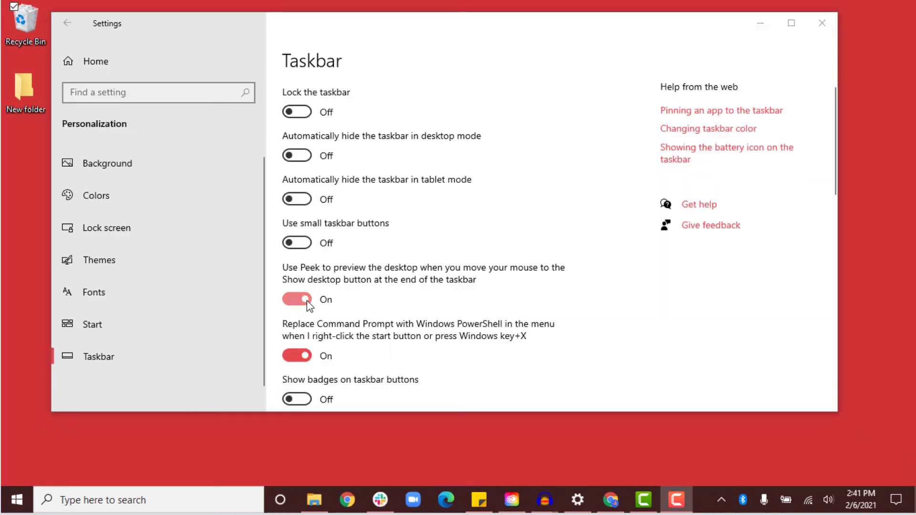
click(307, 301)
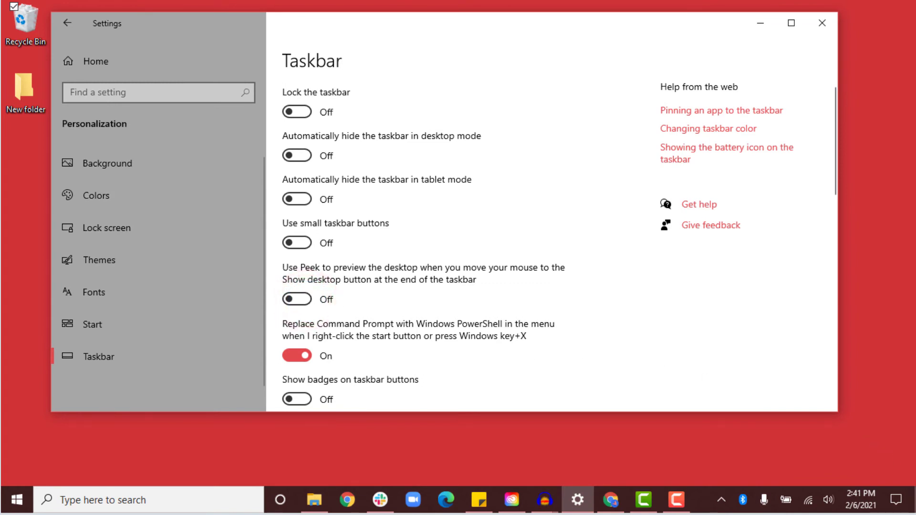
click(914, 496)
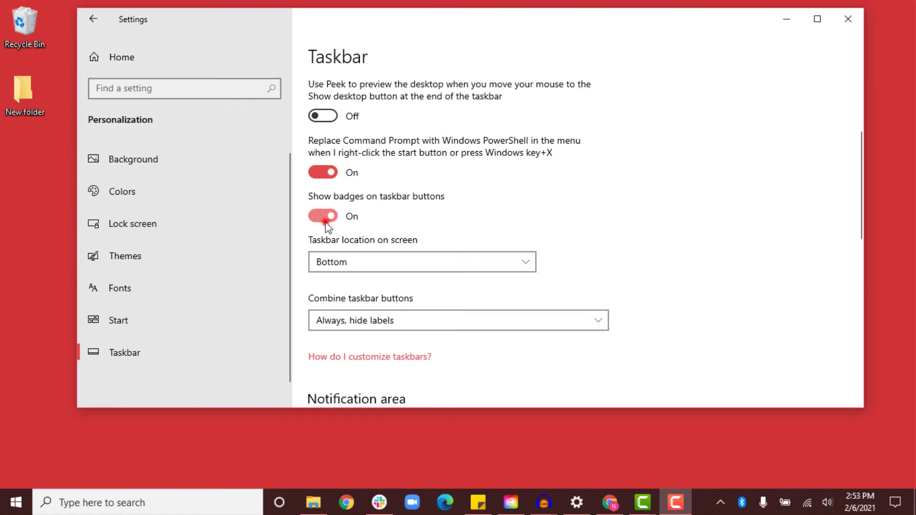
Step: Turn on badges for taskbar buttons and explore the ways to relocate the taskbar, leaving its location set to Bottom
click(326, 221)
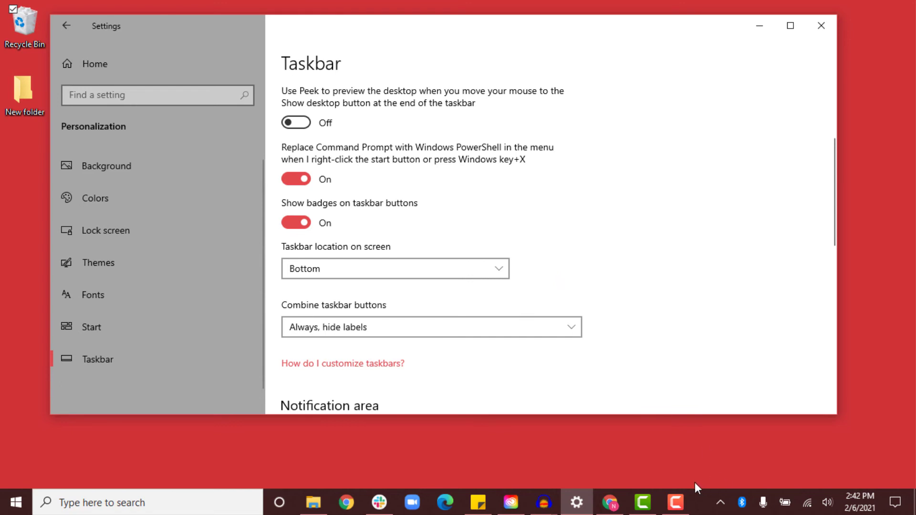
drag(699, 506, 81, 408)
drag(248, 239, 416, 265)
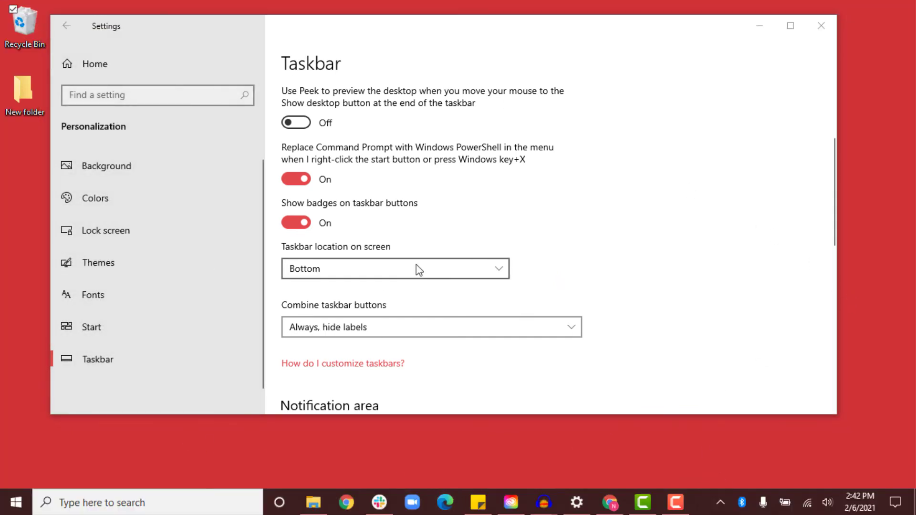
click(488, 269)
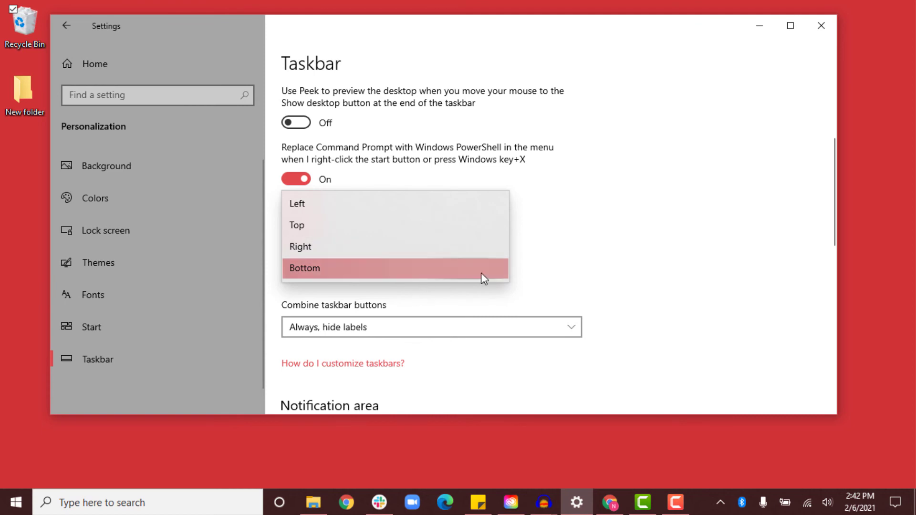
click(599, 260)
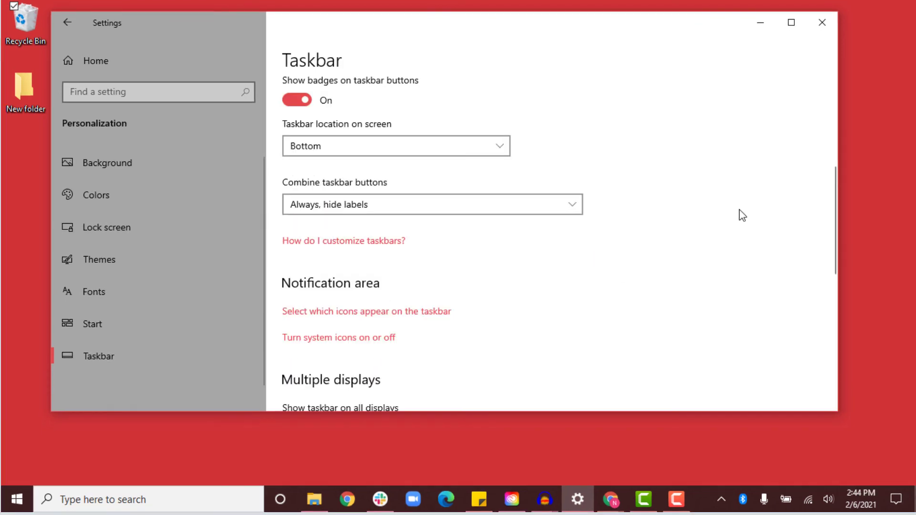
Step: Try combining taskbar buttons only when the taskbar is full, and then never combining them
click(375, 210)
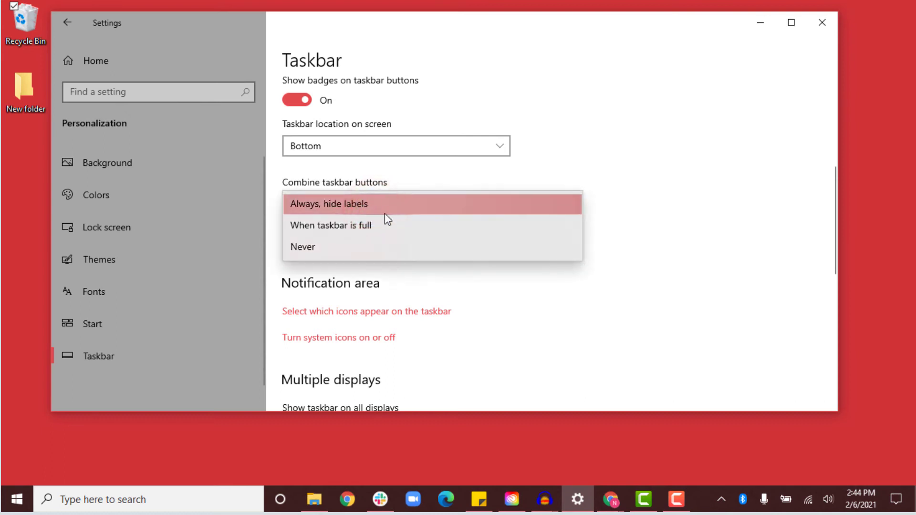
click(390, 226)
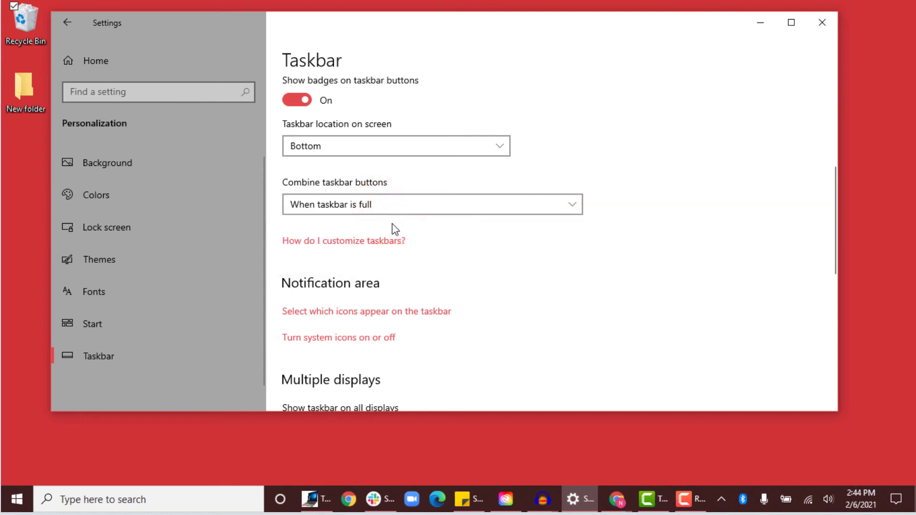
click(399, 209)
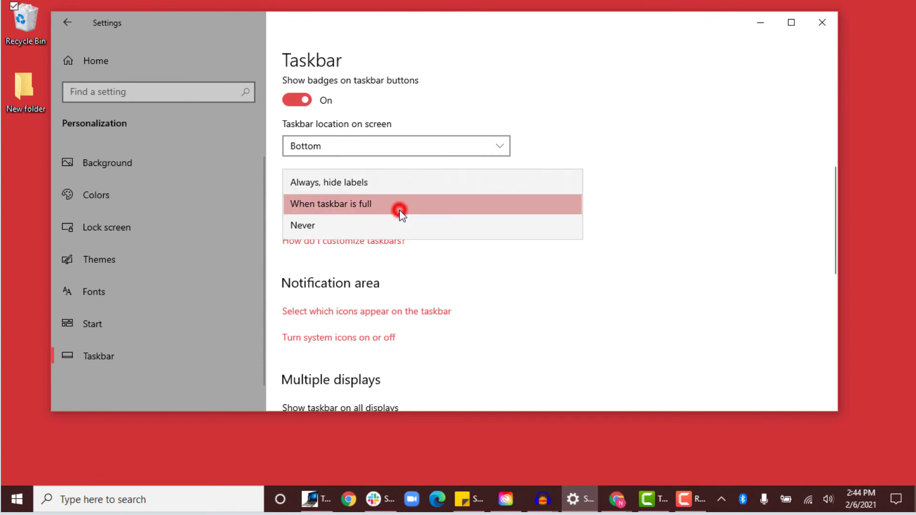
click(394, 224)
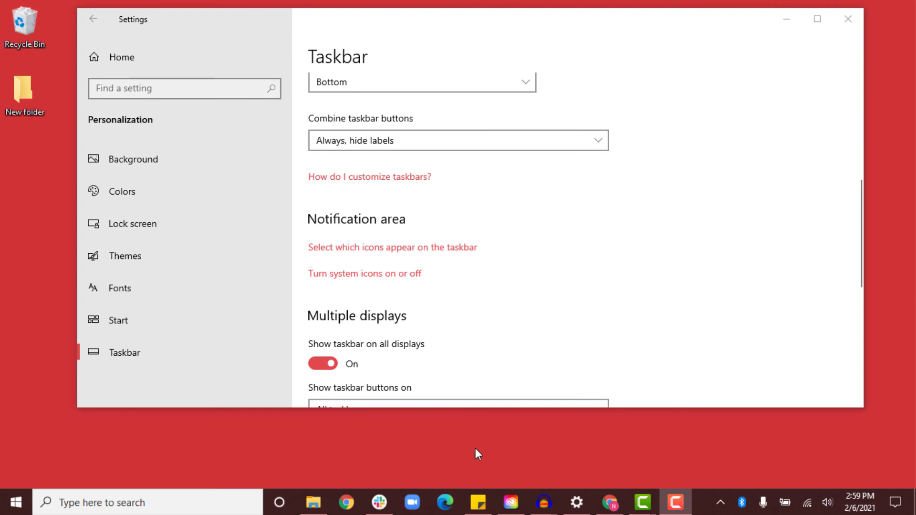
Step: In the settings for which icons appear on the taskbar, compare the hidden icons with always showing all icons, leaving that option off
click(422, 248)
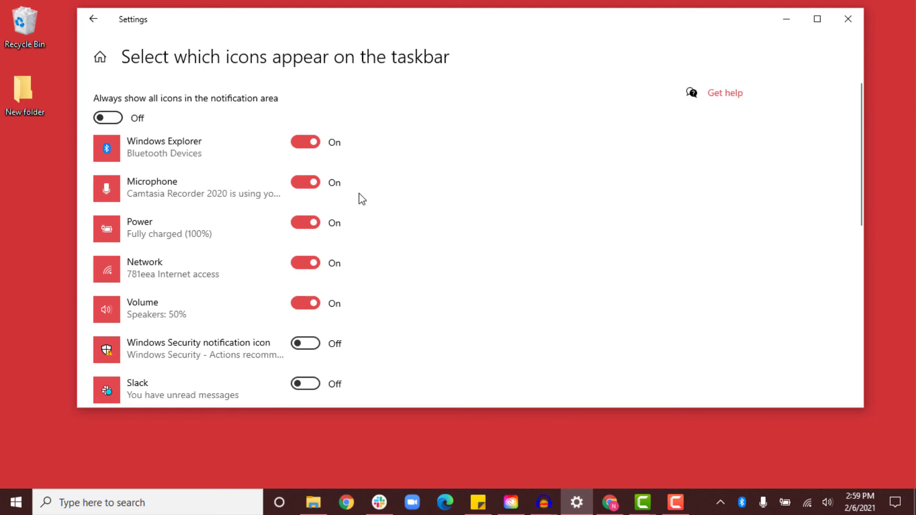
click(721, 503)
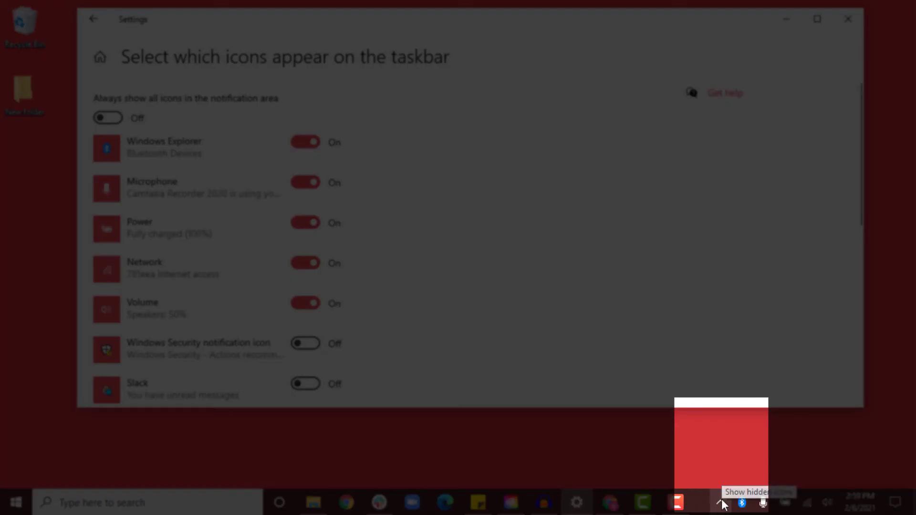
click(722, 503)
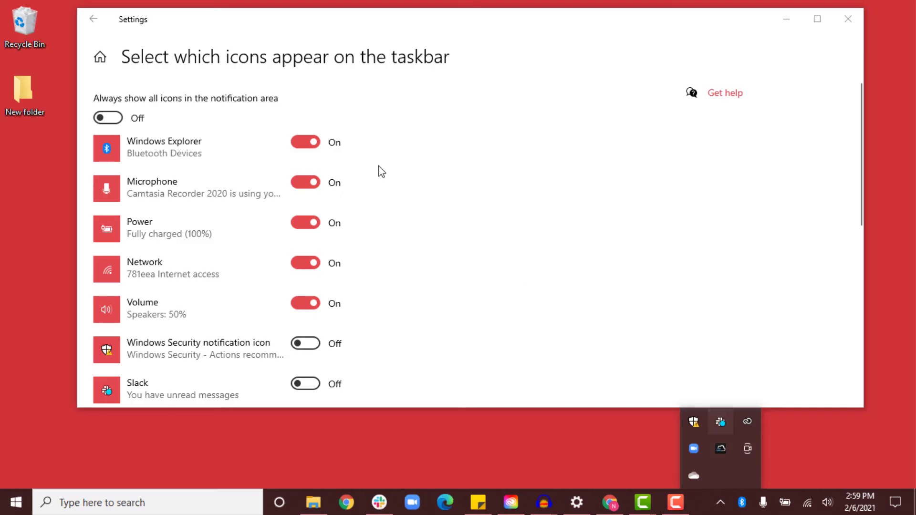
click(111, 122)
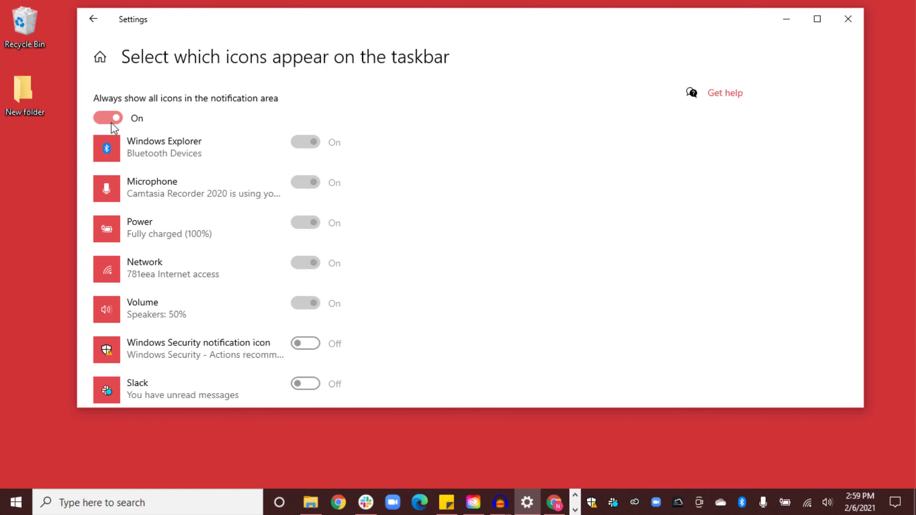
click(111, 125)
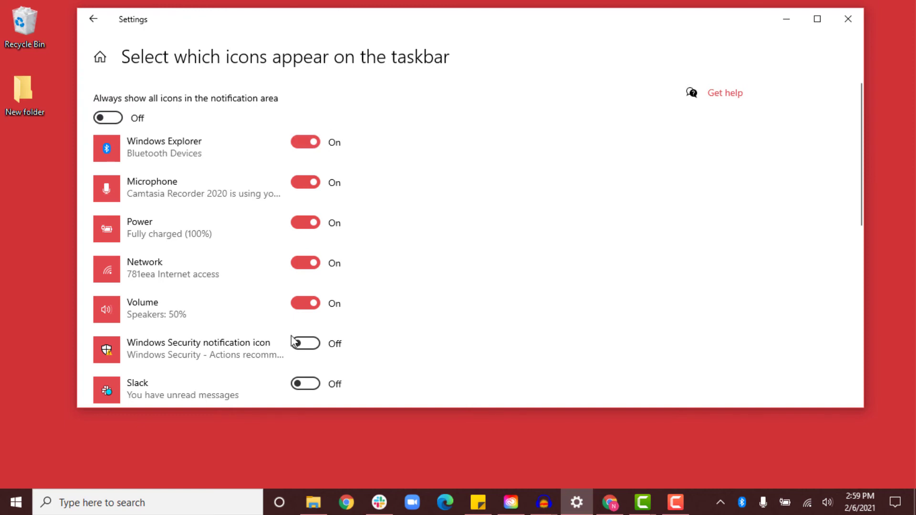
Step: Review the apps whose icons can be shown in the notification area and return to the Taskbar settings
scroll(344, 174, down, 2)
scroll(344, 181, down, 6)
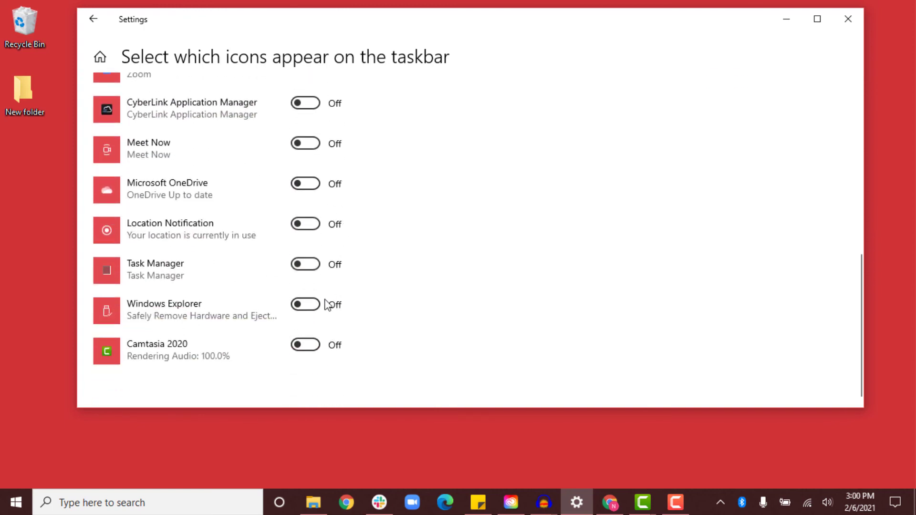
scroll(327, 298, up, 8)
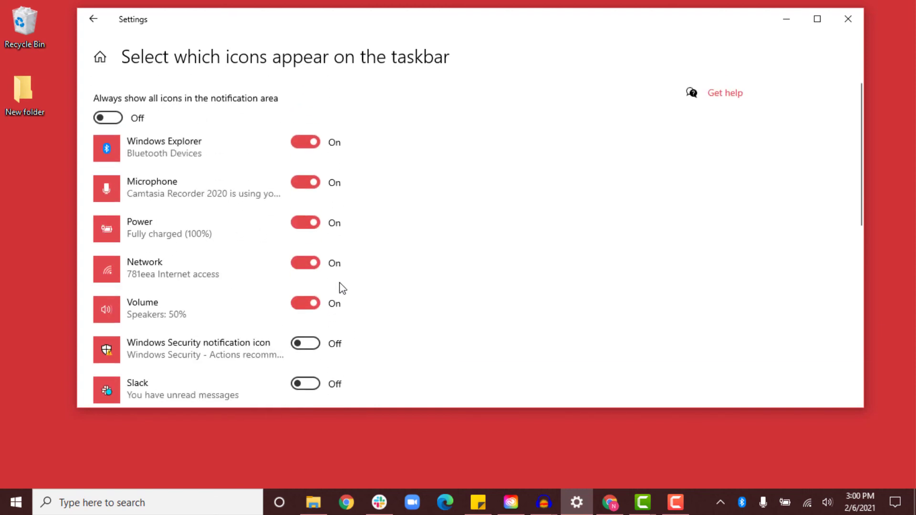
click(96, 21)
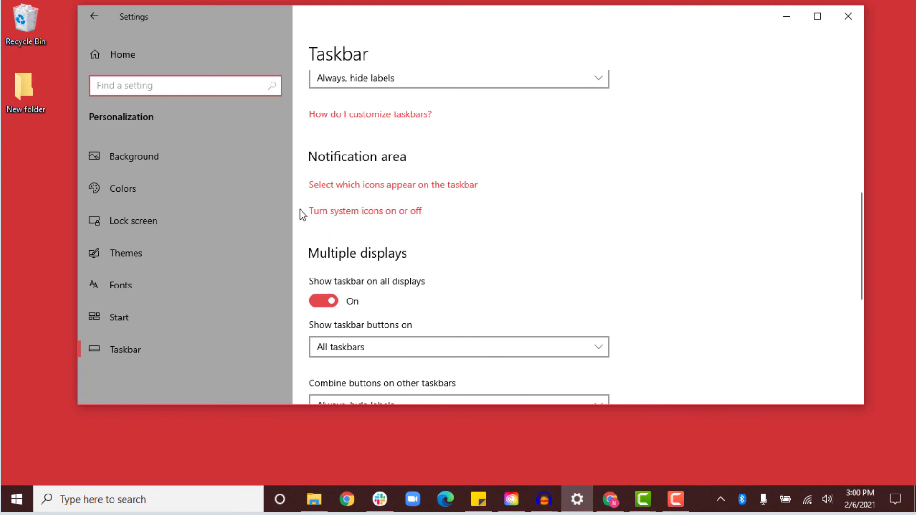
Step: Try turning off the system icons from Clock to Action Center, then turn them back on and review the rest of the list
click(381, 216)
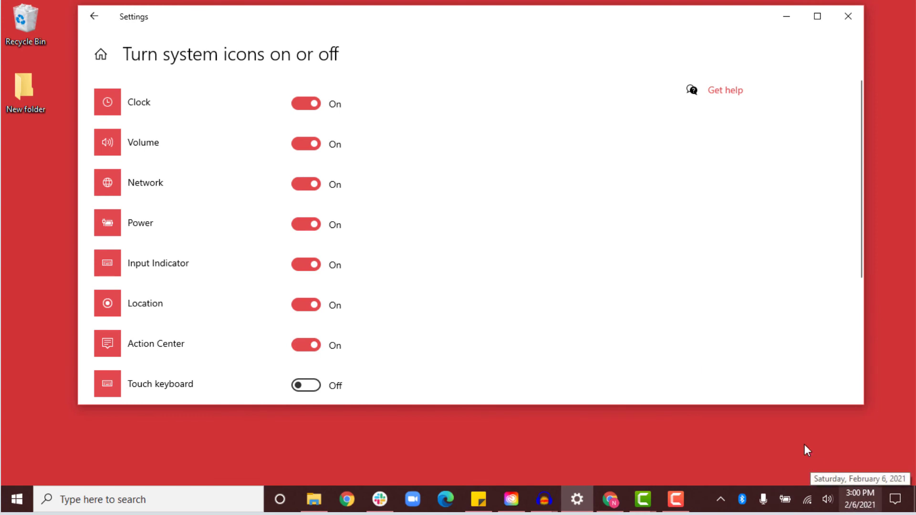
click(323, 118)
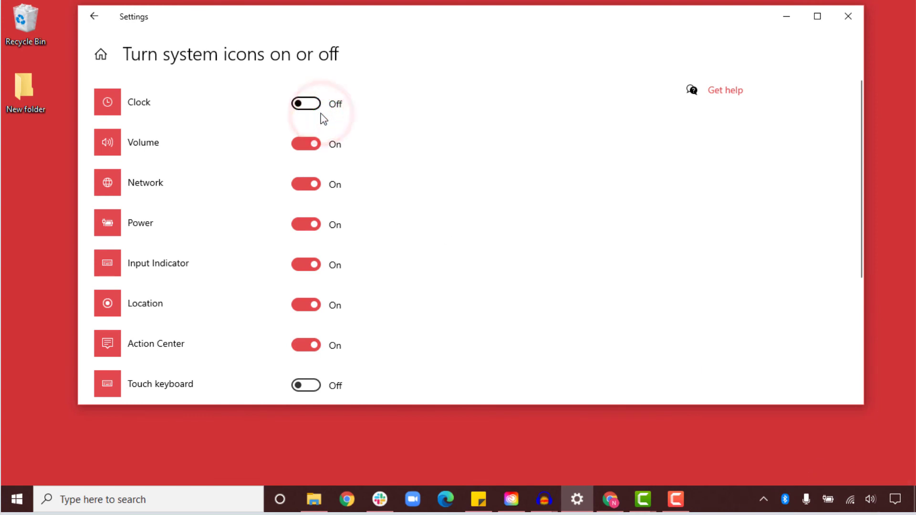
click(306, 265)
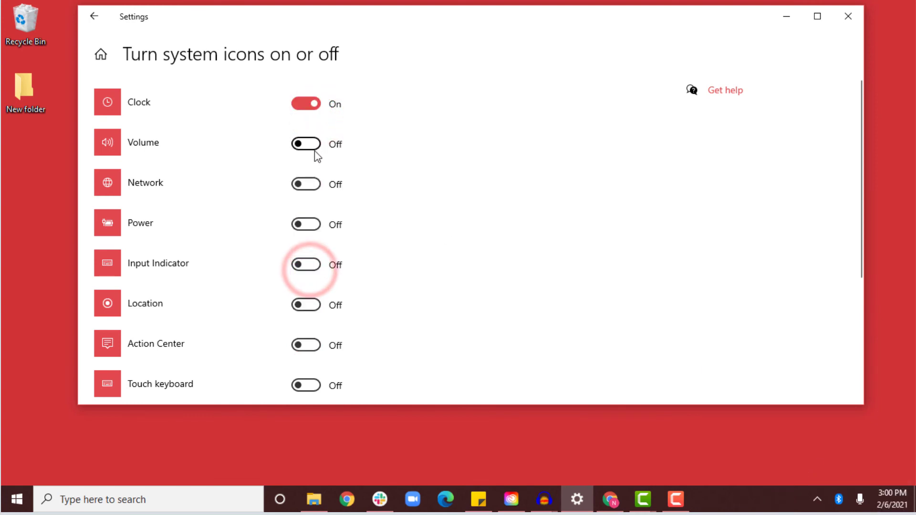
click(310, 143)
click(307, 184)
click(306, 225)
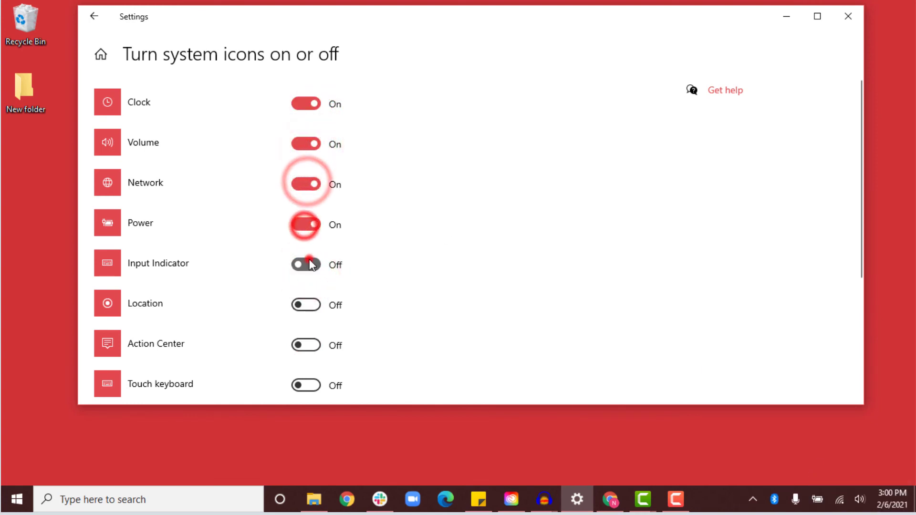
click(308, 264)
click(312, 300)
click(313, 339)
scroll(323, 272, down, 4)
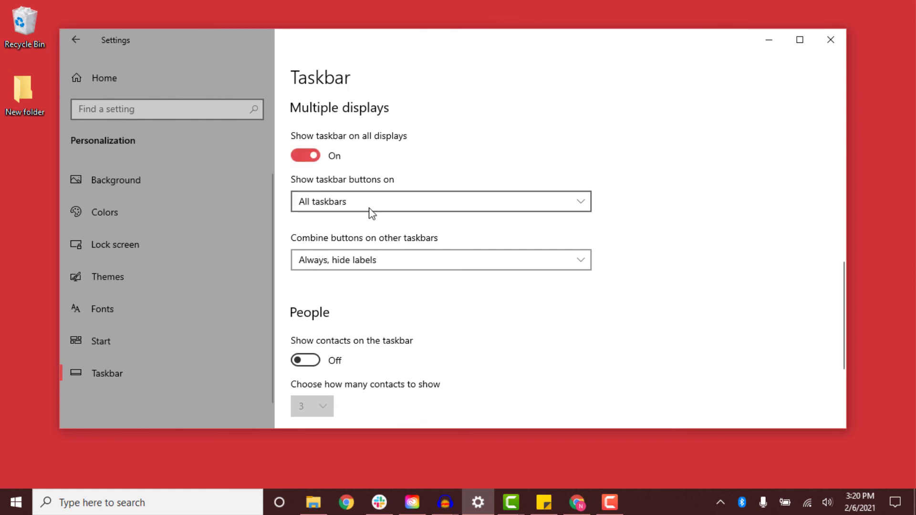
Step: Look at the multiple-display options for where taskbar buttons show and how they combine on other taskbars
click(397, 200)
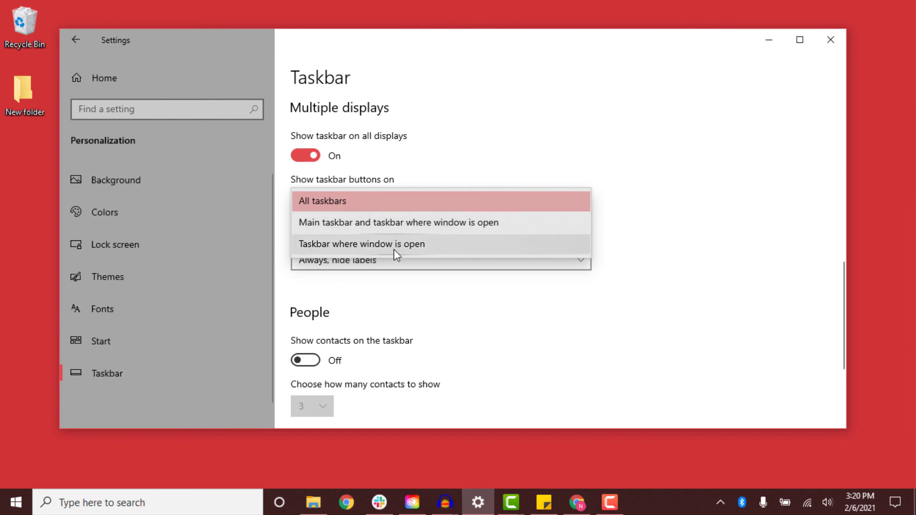
click(690, 248)
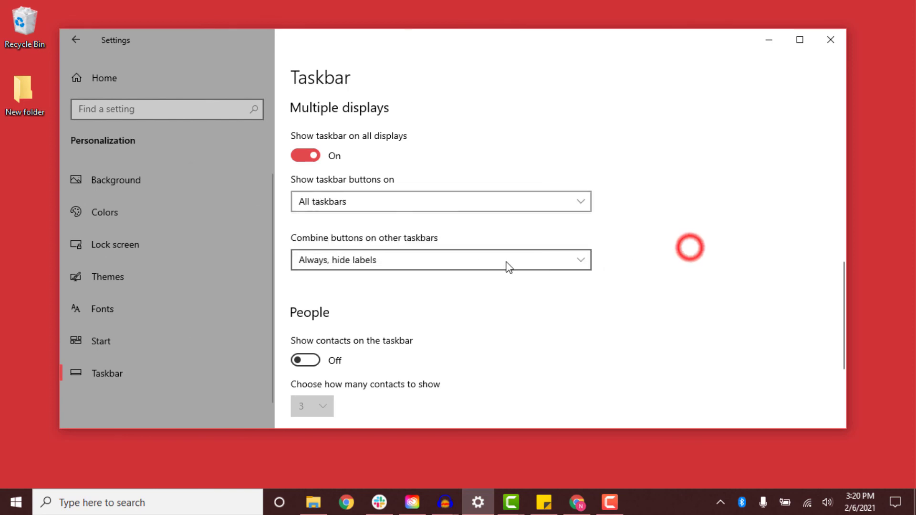
scroll(521, 262, down, 2)
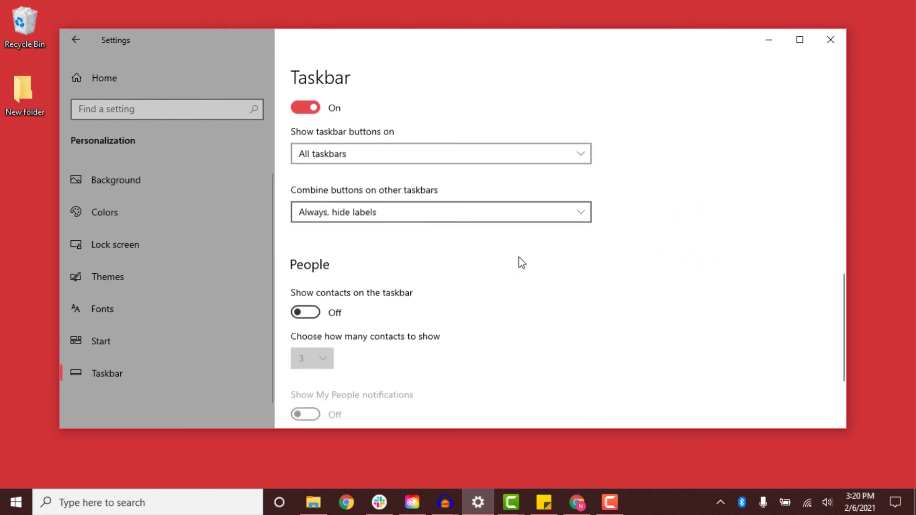
click(465, 199)
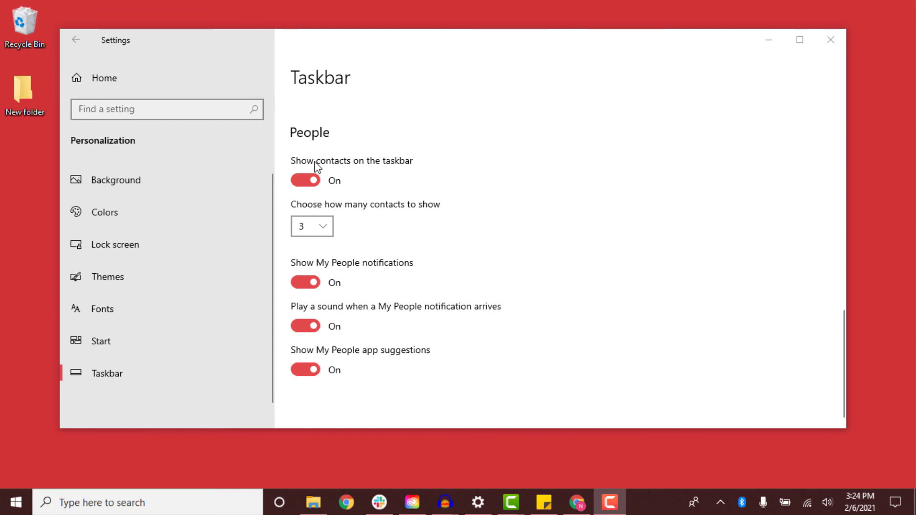
Step: Switch showing contacts on the taskbar off and on again, and open People from the taskbar
click(306, 185)
click(306, 181)
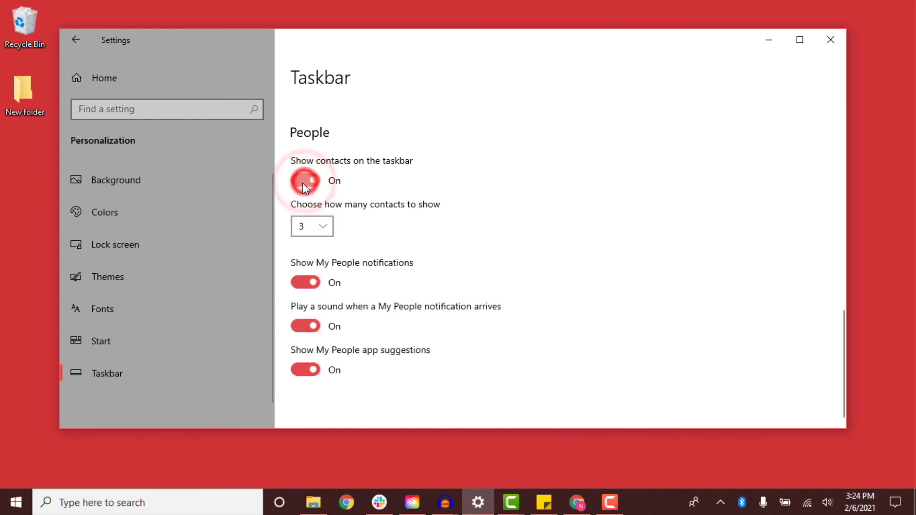
click(695, 502)
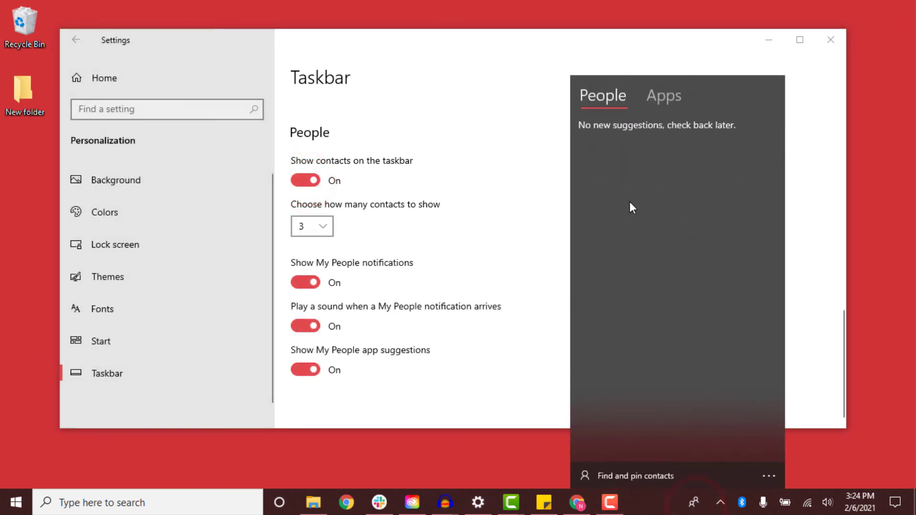